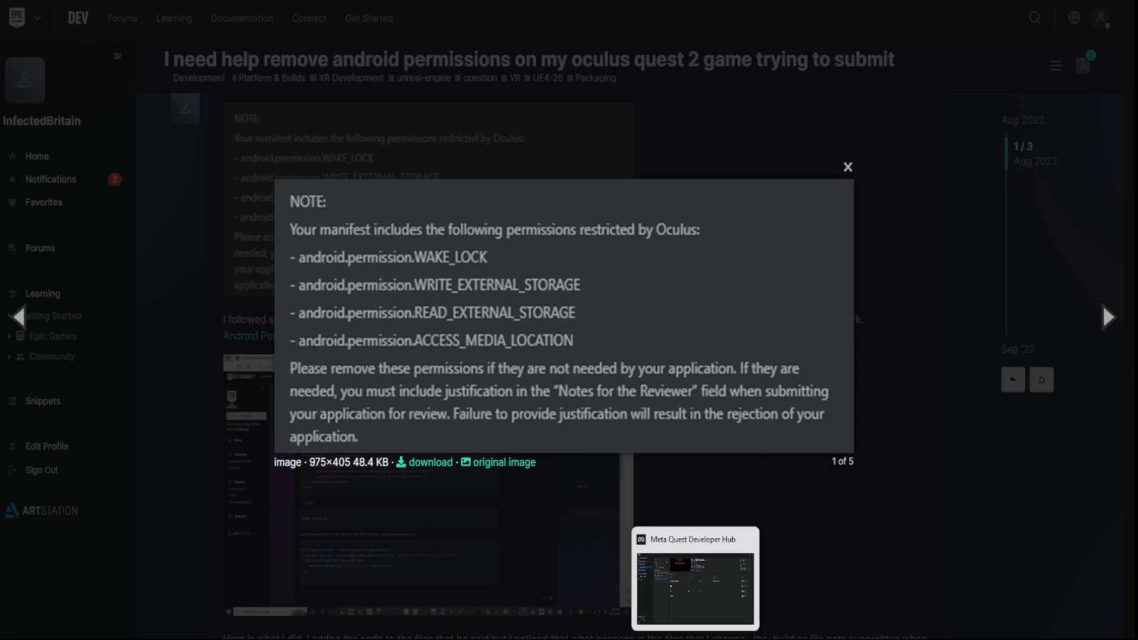
{"action": "left_click", "coordinate": [696, 638]}
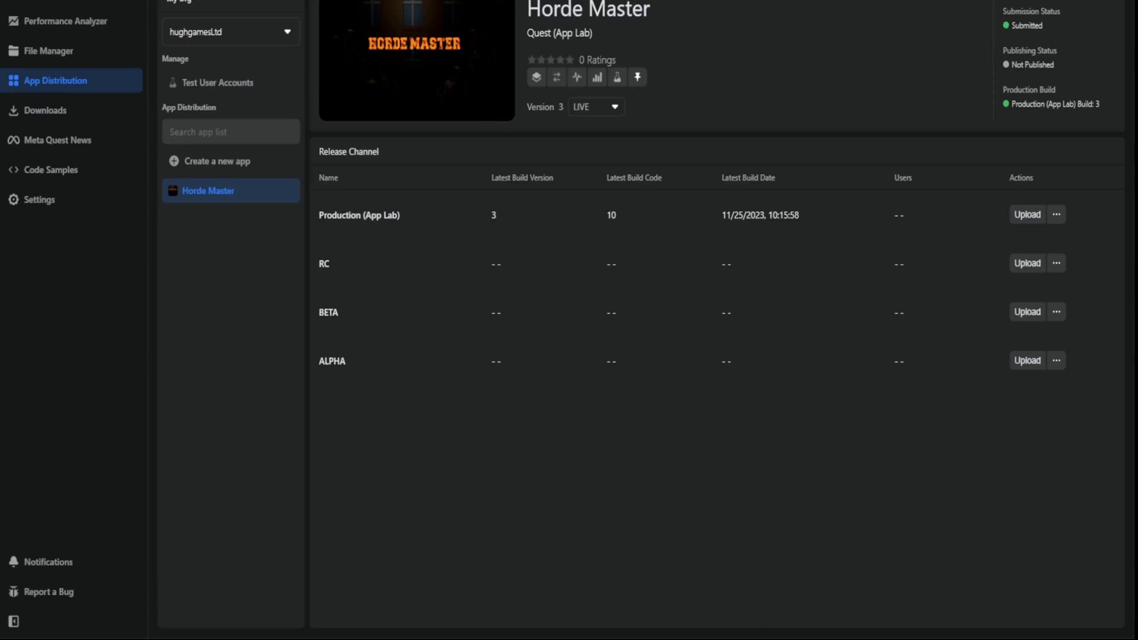
{"action": "mouse_move", "coordinate": [695, 637]}
{"action": "left_click", "coordinate": [71, 2]}
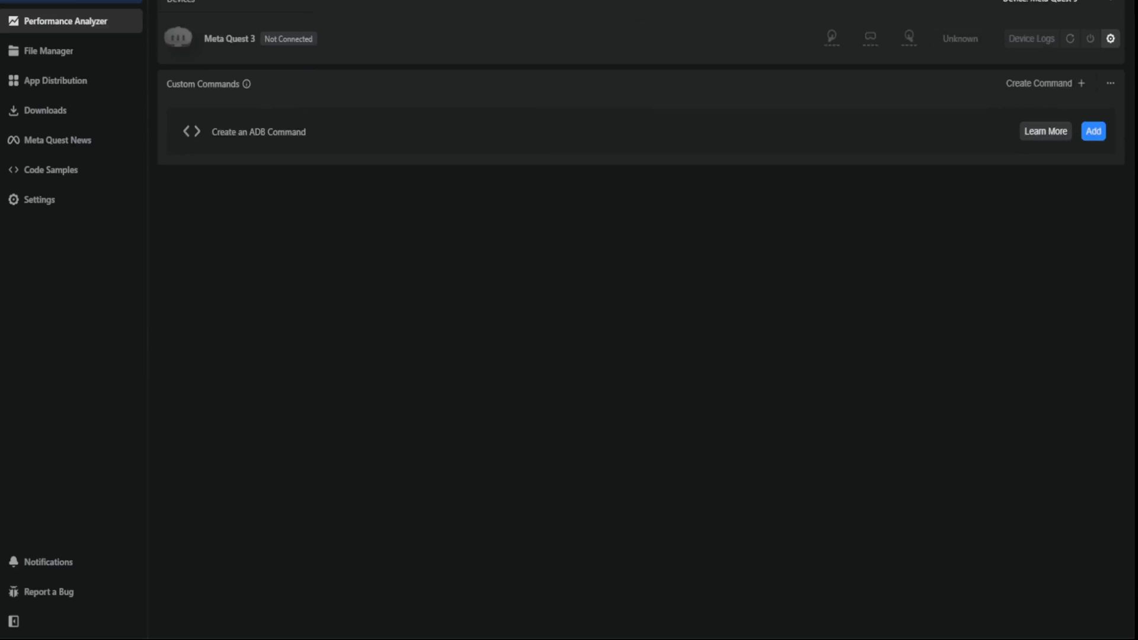
{"action": "left_click", "coordinate": [65, 81]}
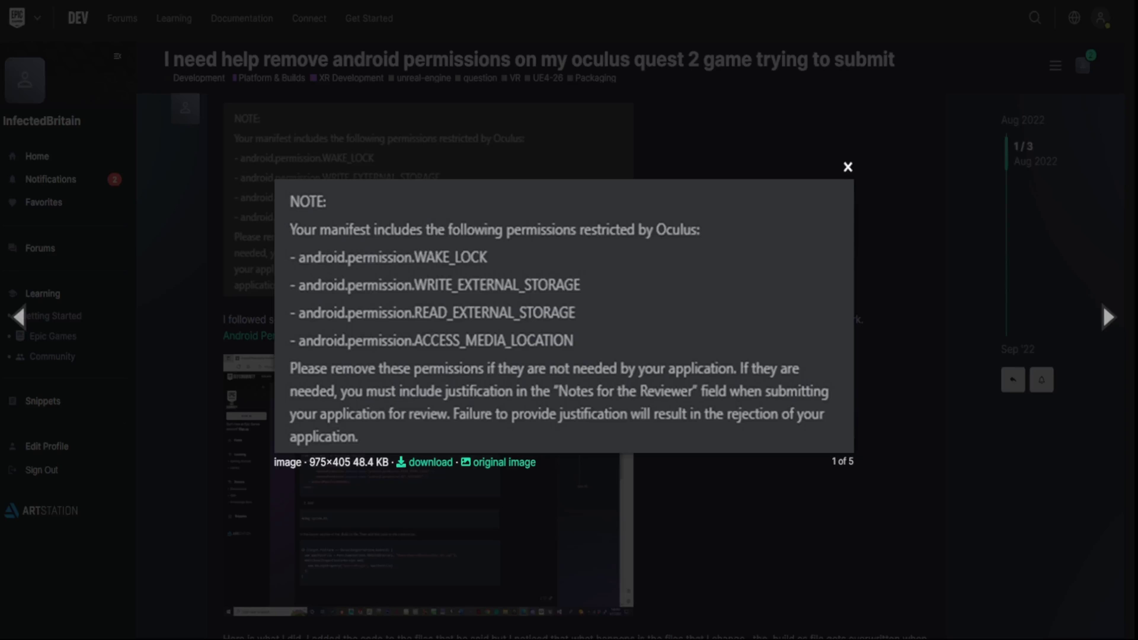
Close the enlarged permissions note, then view and close the app submission screenshot.
{"action": "left_click", "coordinate": [848, 167]}
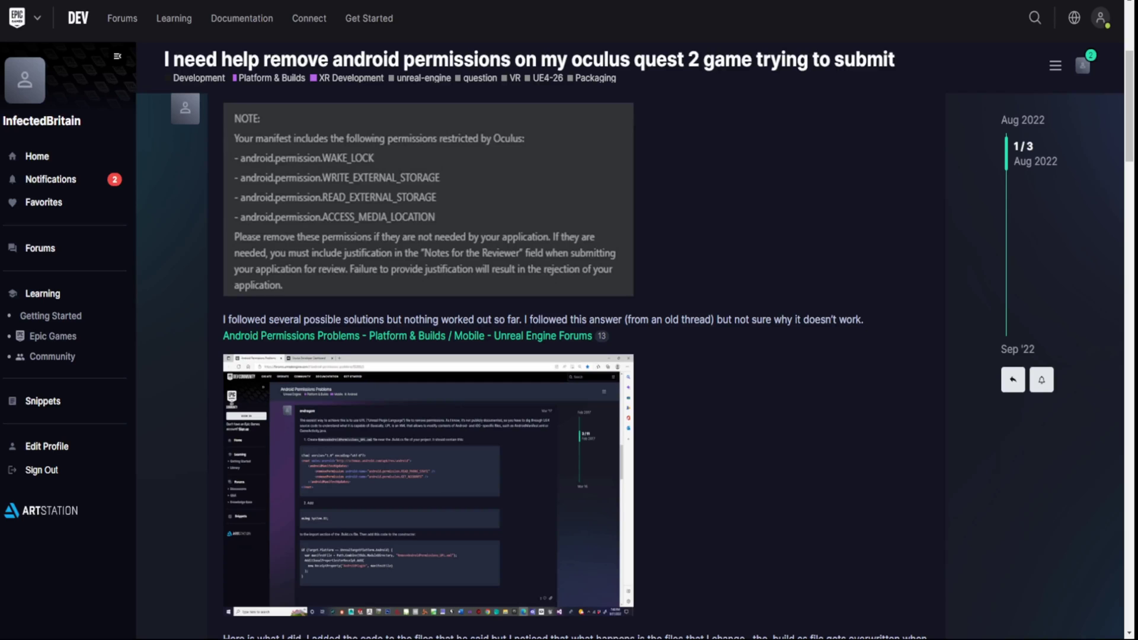
{"action": "scroll", "coordinate": [427, 355], "scroll_direction": "down", "scroll_amount": 9}
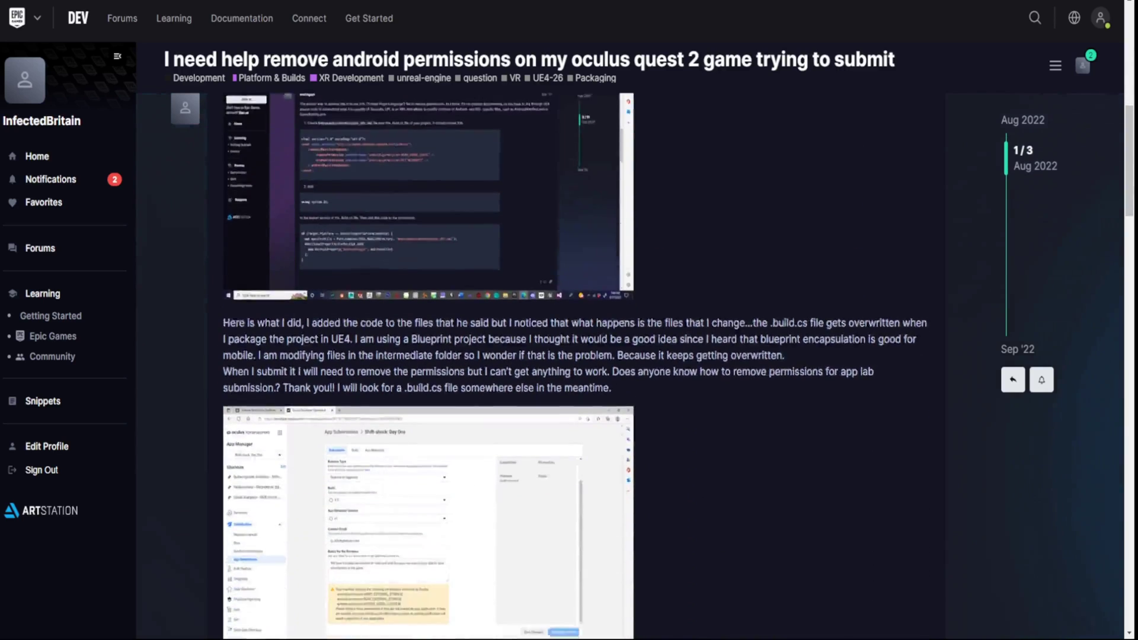
{"action": "left_click", "coordinate": [428, 312]}
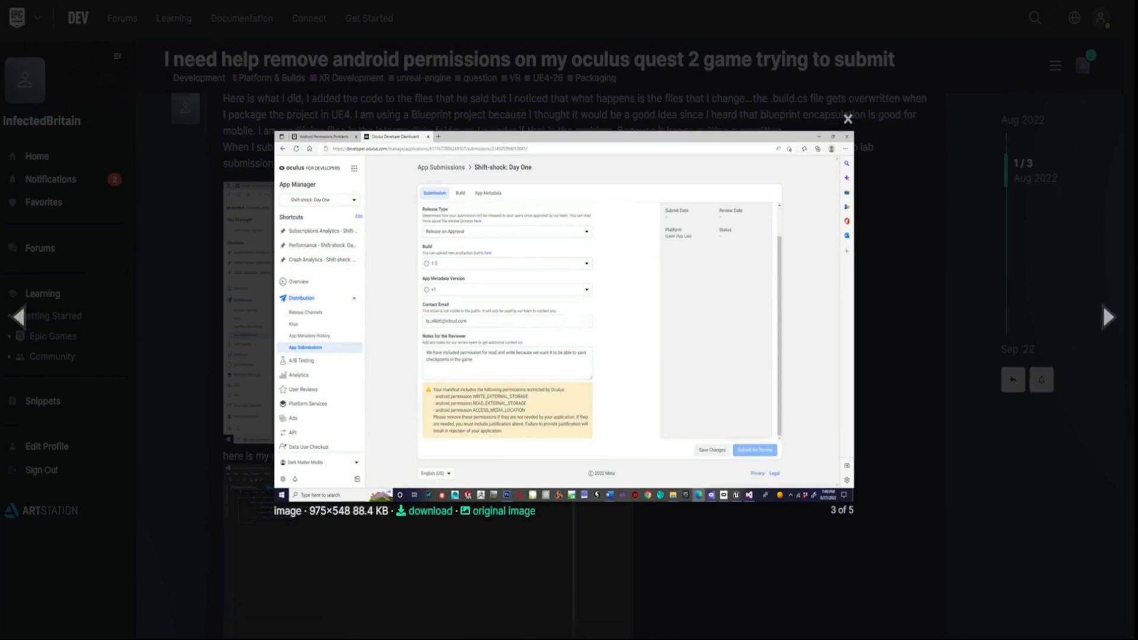
{"action": "left_click", "coordinate": [1102, 301]}
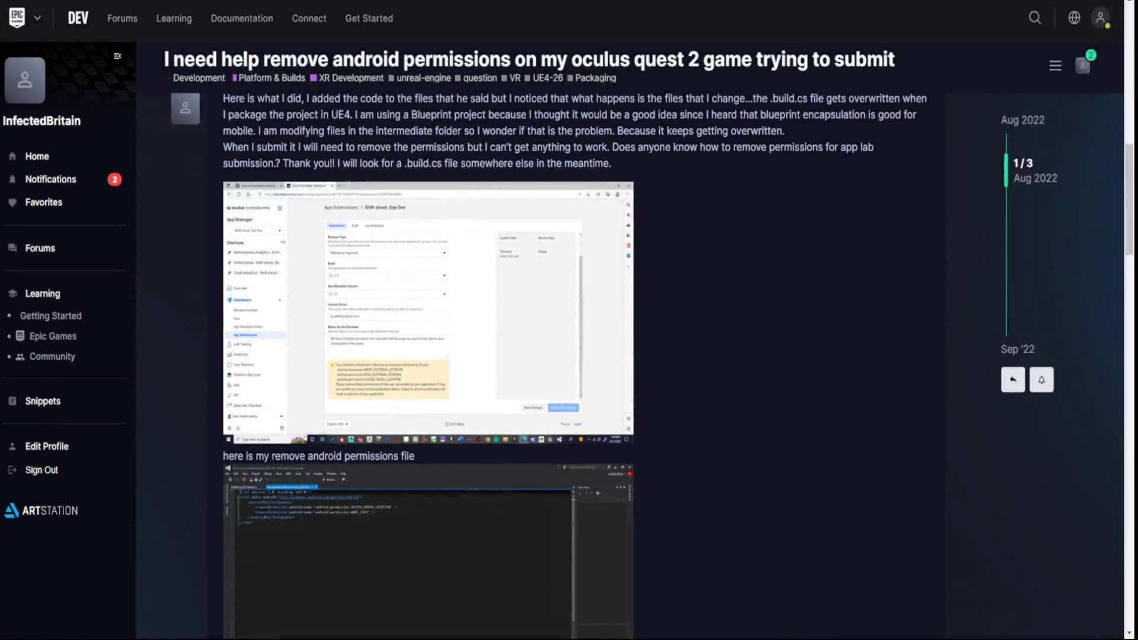
Scroll the Android permissions thread down to its solution and back to the top.
{"action": "scroll", "coordinate": [1103, 304], "scroll_direction": "down", "scroll_amount": 6}
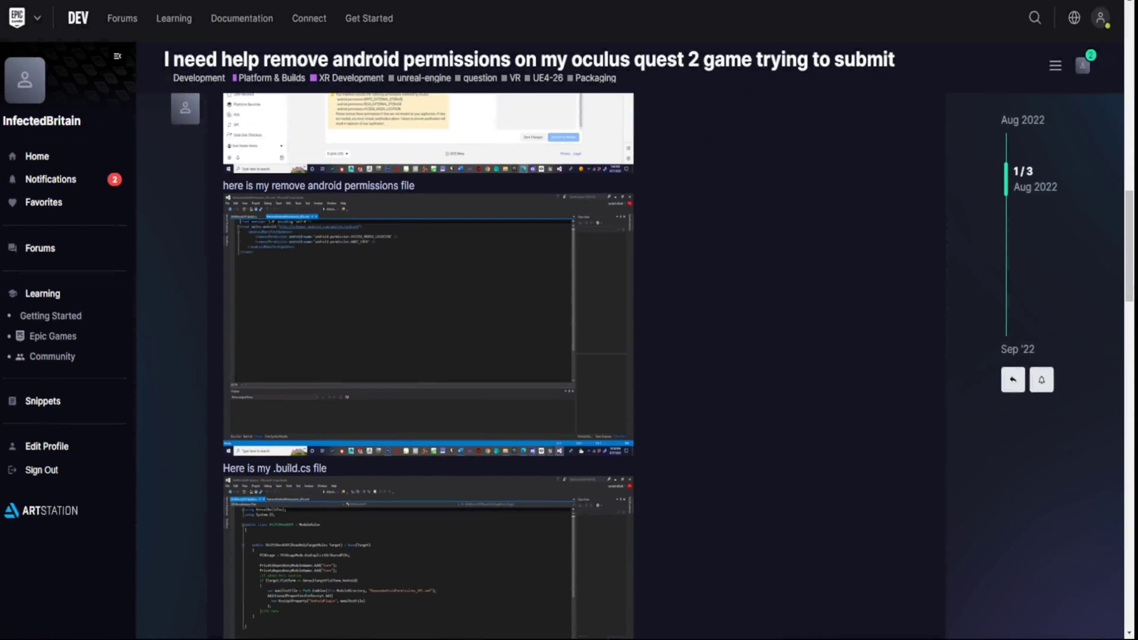
{"action": "scroll", "coordinate": [429, 361], "scroll_direction": "down", "scroll_amount": 5}
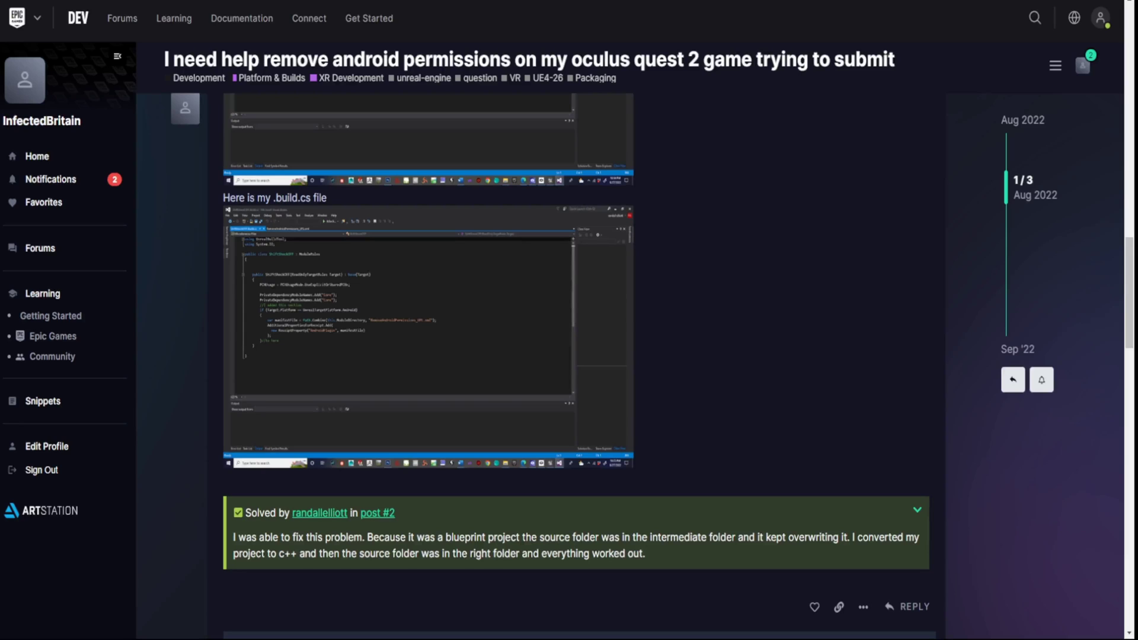
{"action": "scroll", "coordinate": [579, 367], "scroll_direction": "down", "scroll_amount": 9}
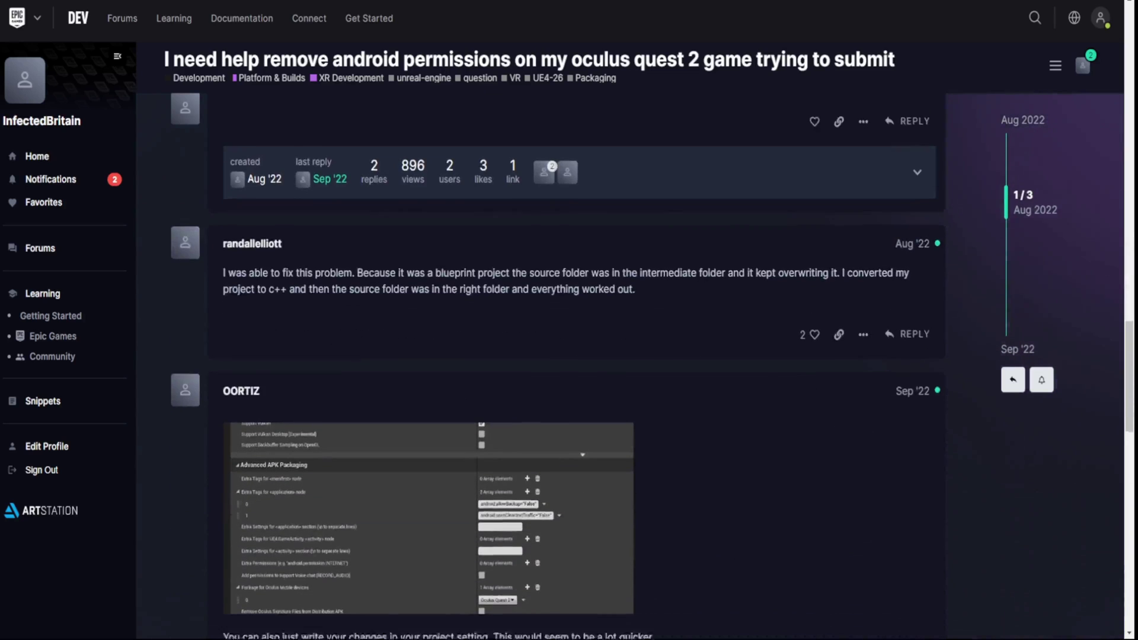
{"action": "scroll", "coordinate": [579, 367], "scroll_direction": "down", "scroll_amount": 12}
{"action": "scroll", "coordinate": [579, 367], "scroll_direction": "up", "scroll_amount": 16}
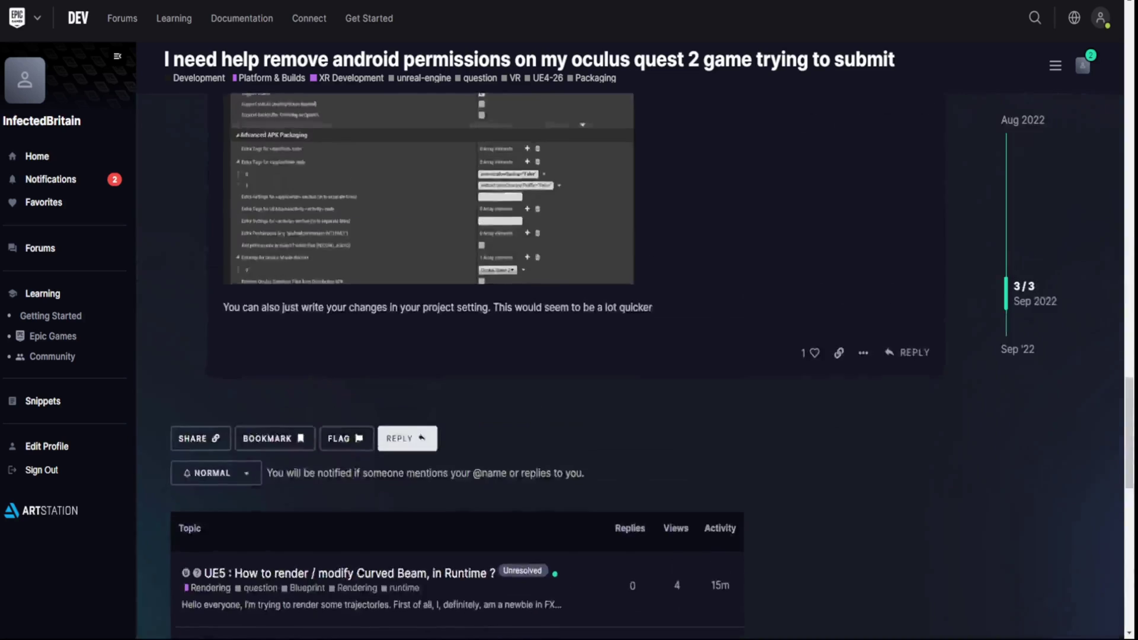
{"action": "scroll", "coordinate": [579, 368], "scroll_direction": "up", "scroll_amount": 9}
{"action": "scroll", "coordinate": [570, 356], "scroll_direction": "up", "scroll_amount": 5}
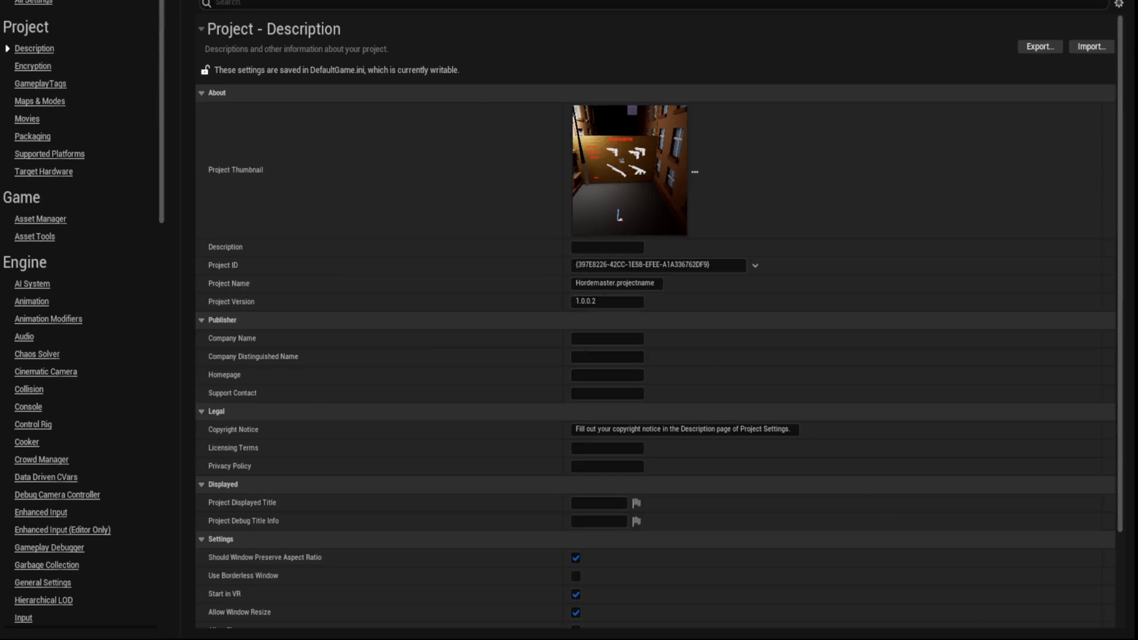
Show the Android settings' Advanced APK Packaging extra tags for the <application> node.
{"action": "scroll", "coordinate": [83, 320], "scroll_direction": "down", "scroll_amount": 20}
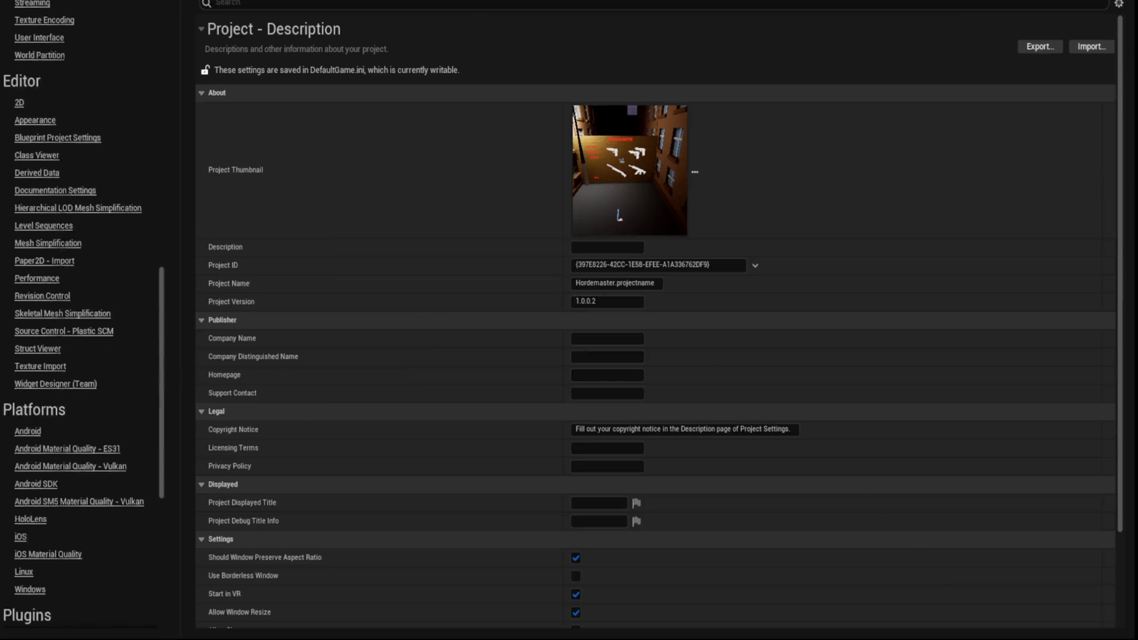
{"action": "scroll", "coordinate": [83, 320], "scroll_direction": "down", "scroll_amount": 5}
{"action": "left_click", "coordinate": [27, 301]}
{"action": "scroll", "coordinate": [655, 320], "scroll_direction": "down", "scroll_amount": 15}
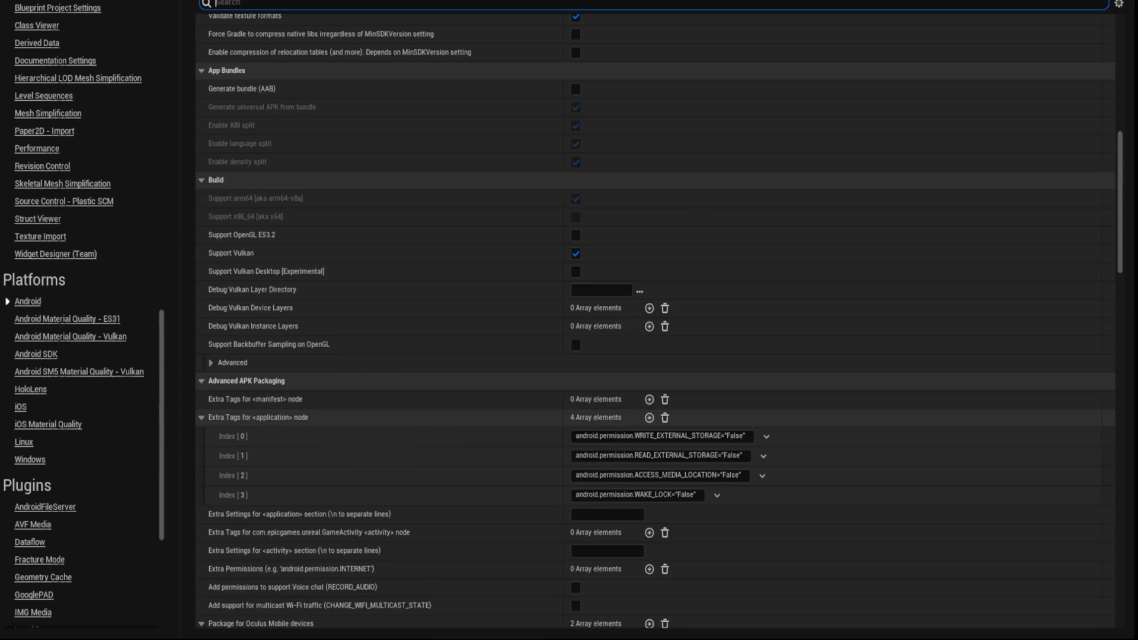
{"action": "scroll", "coordinate": [655, 418], "scroll_direction": "down", "scroll_amount": 1}
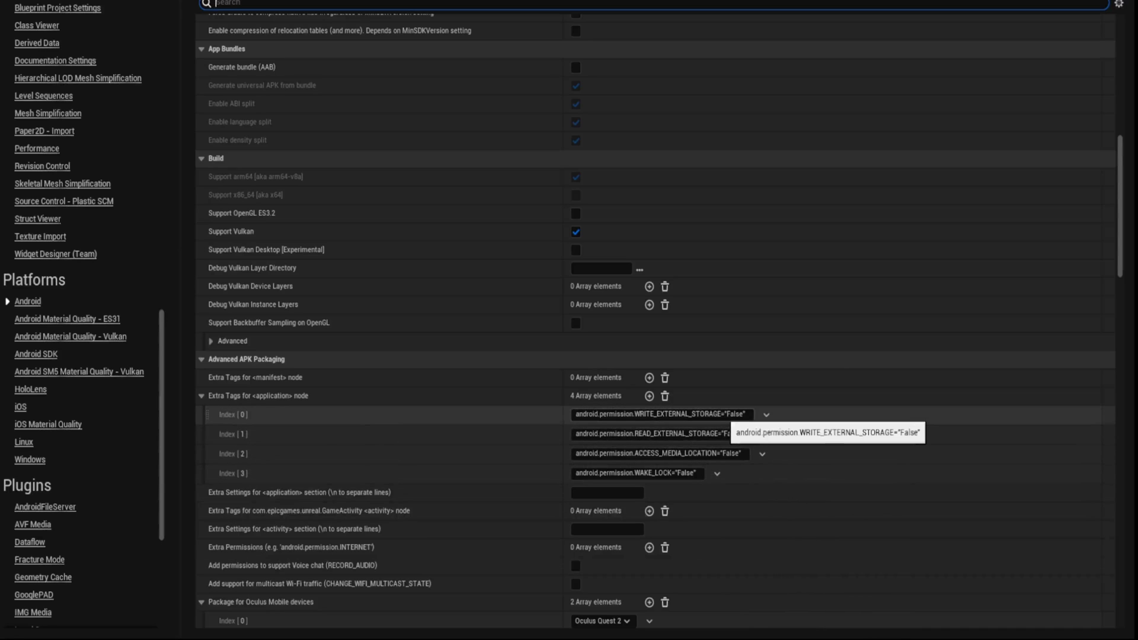
Inspect the WRITE_EXTERNAL_STORAGE value in the Index [0] extra tag field.
{"action": "left_click", "coordinate": [681, 414]}
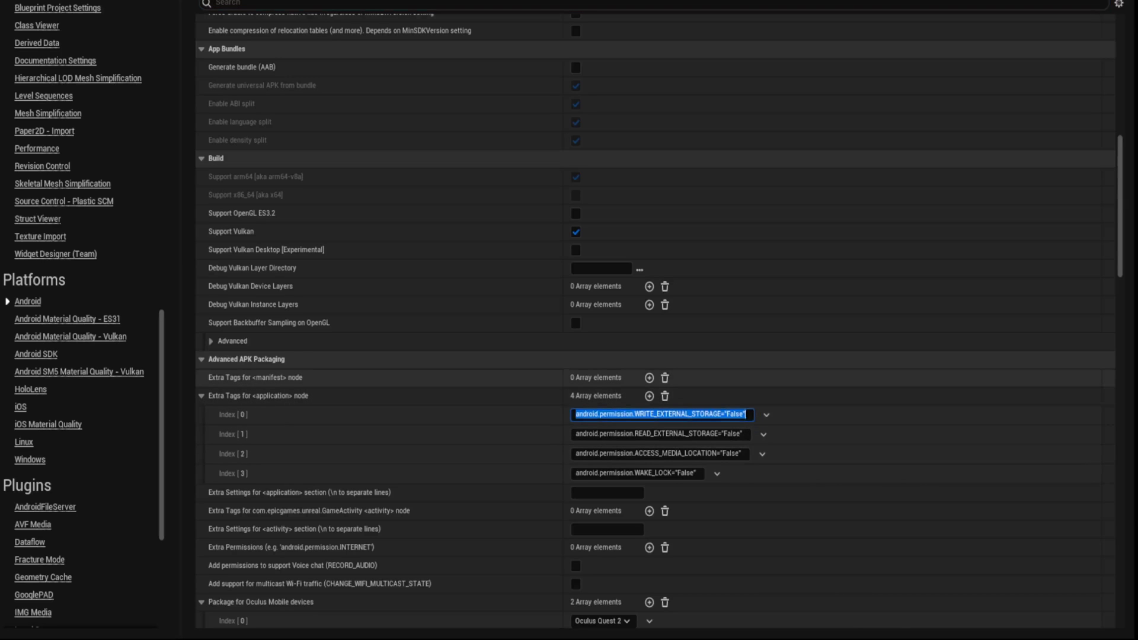
{"action": "key", "text": "Escape"}
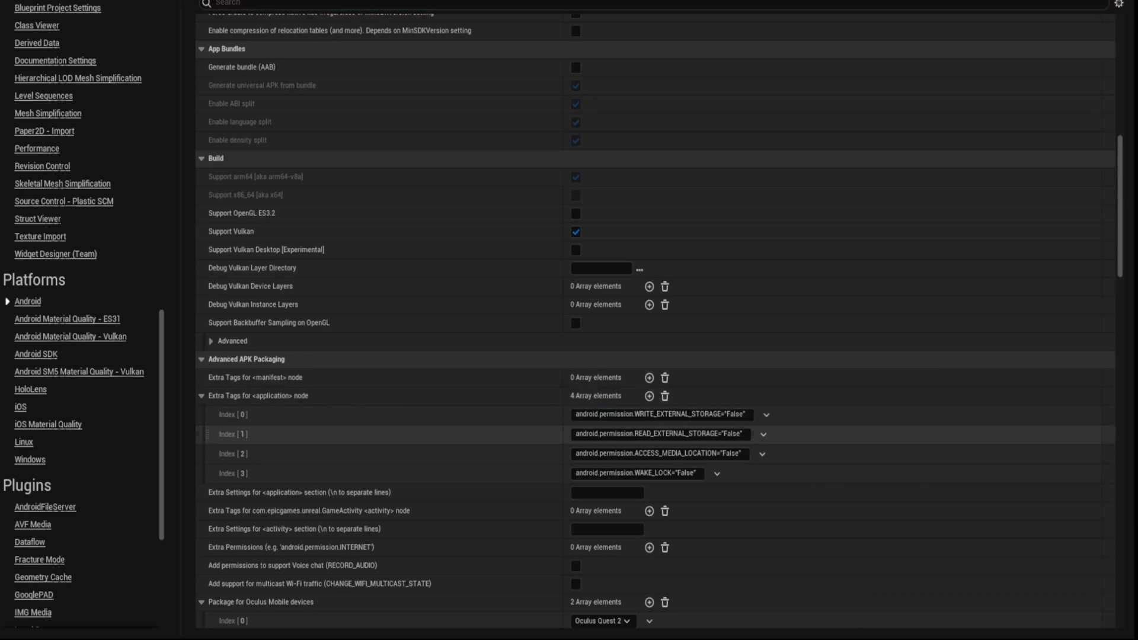
{"action": "left_click", "coordinate": [745, 414]}
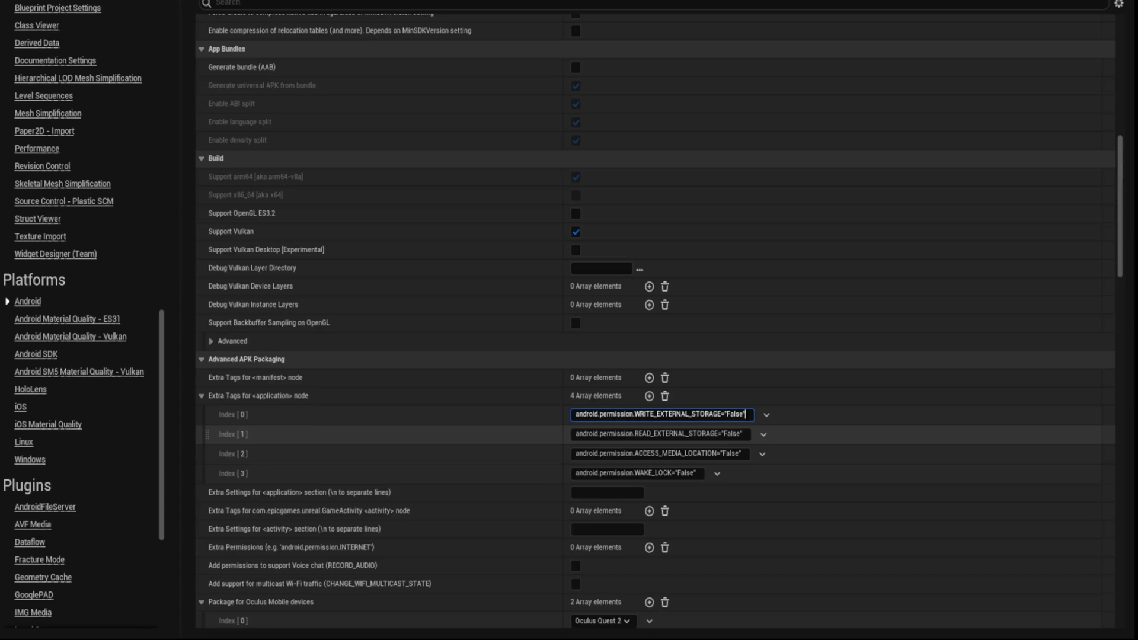
{"action": "scroll", "coordinate": [652, 434], "scroll_direction": "down", "scroll_amount": 1}
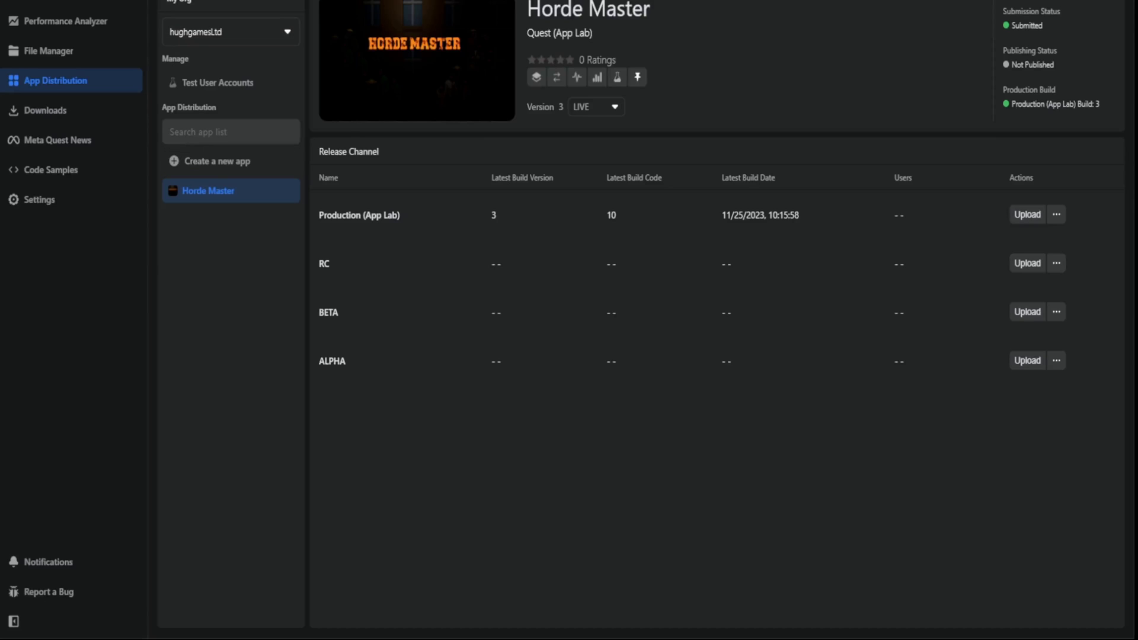
{"action": "double_click", "coordinate": [494, 215]}
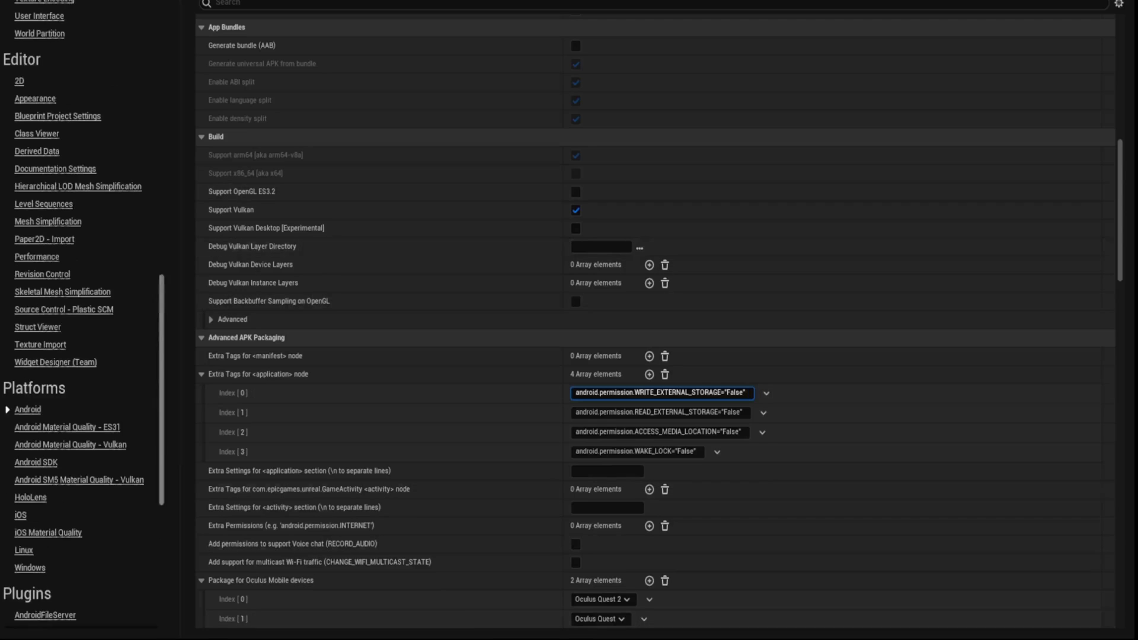
Check the Project Version value on the project Description settings page.
{"action": "scroll", "coordinate": [658, 320], "scroll_direction": "up", "scroll_amount": 3}
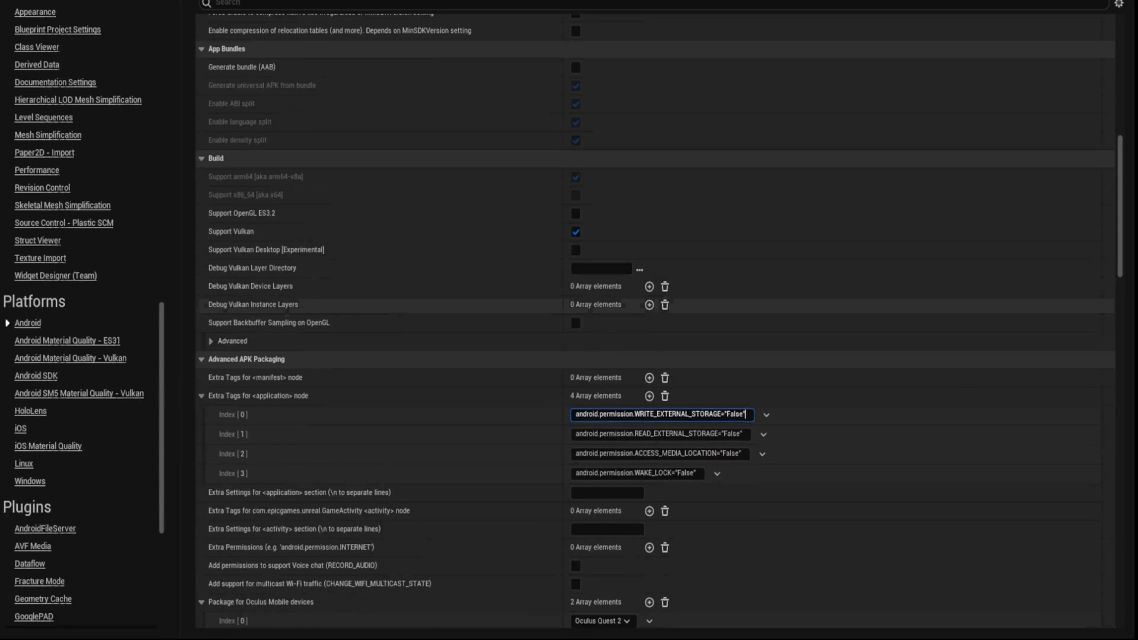
{"action": "scroll", "coordinate": [616, 305], "scroll_direction": "up", "scroll_amount": 15}
{"action": "scroll", "coordinate": [658, 320], "scroll_direction": "up", "scroll_amount": 4}
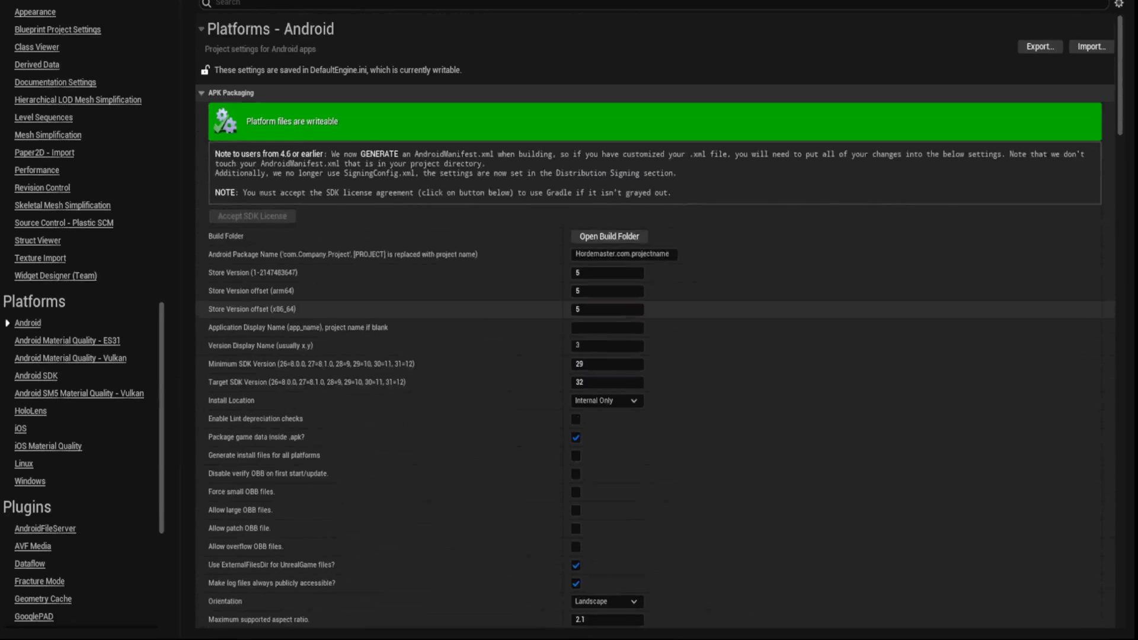
{"action": "scroll", "coordinate": [658, 320], "scroll_direction": "down", "scroll_amount": 1}
{"action": "scroll", "coordinate": [83, 321], "scroll_direction": "up", "scroll_amount": 20}
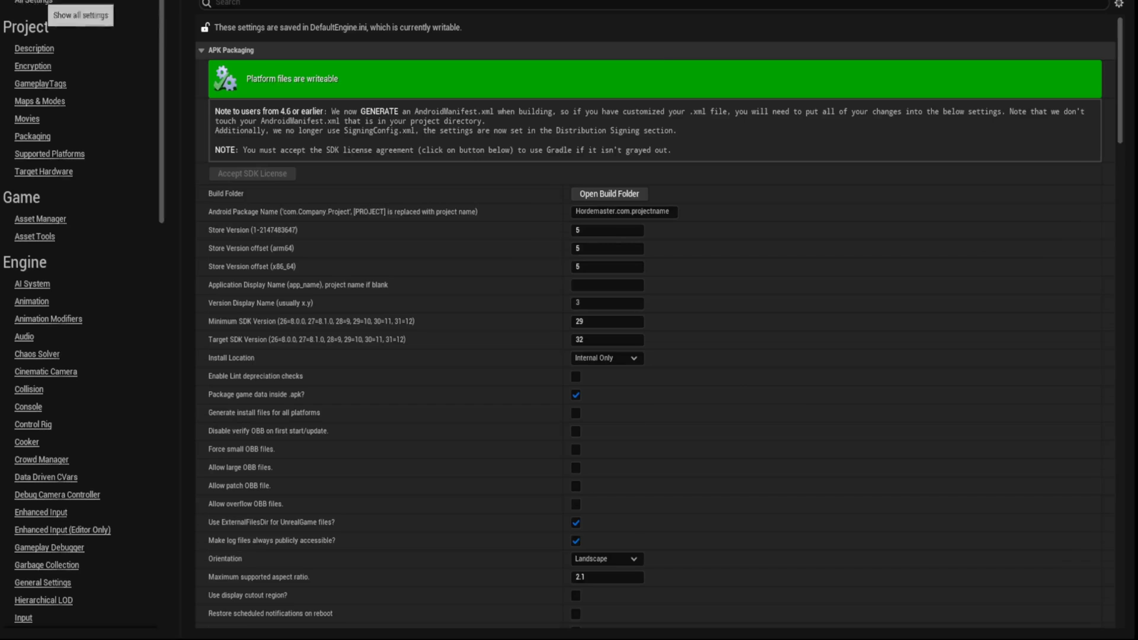
{"action": "left_click", "coordinate": [33, 2]}
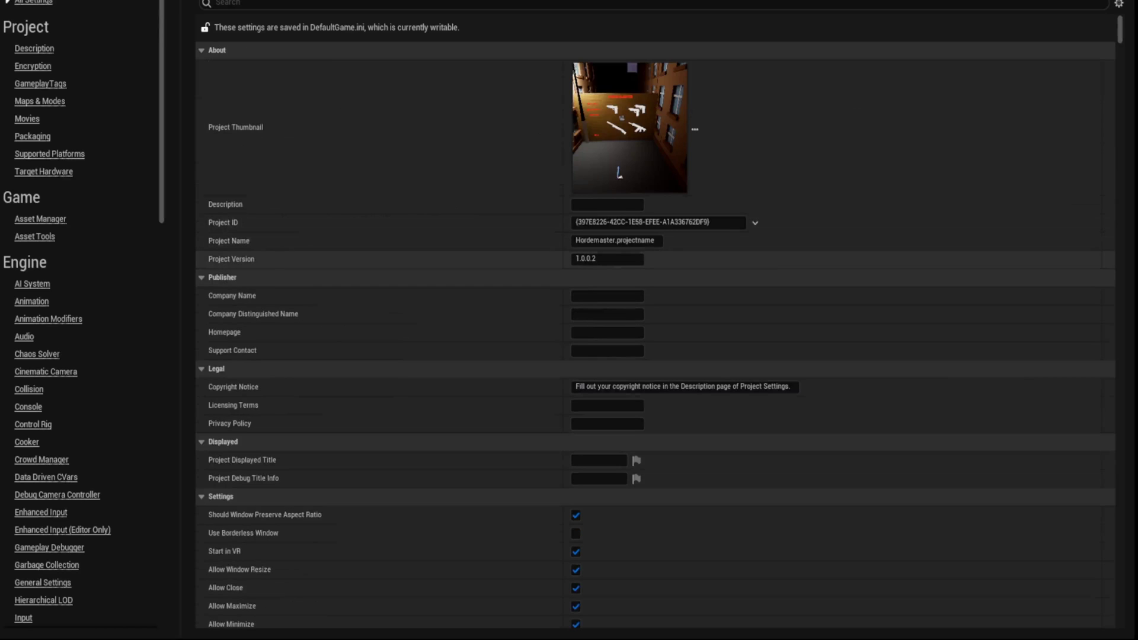
{"action": "left_click", "coordinate": [593, 259]}
In the Android platform settings, keep the Version Display Name at 3.
{"action": "scroll", "coordinate": [83, 320], "scroll_direction": "down", "scroll_amount": 5}
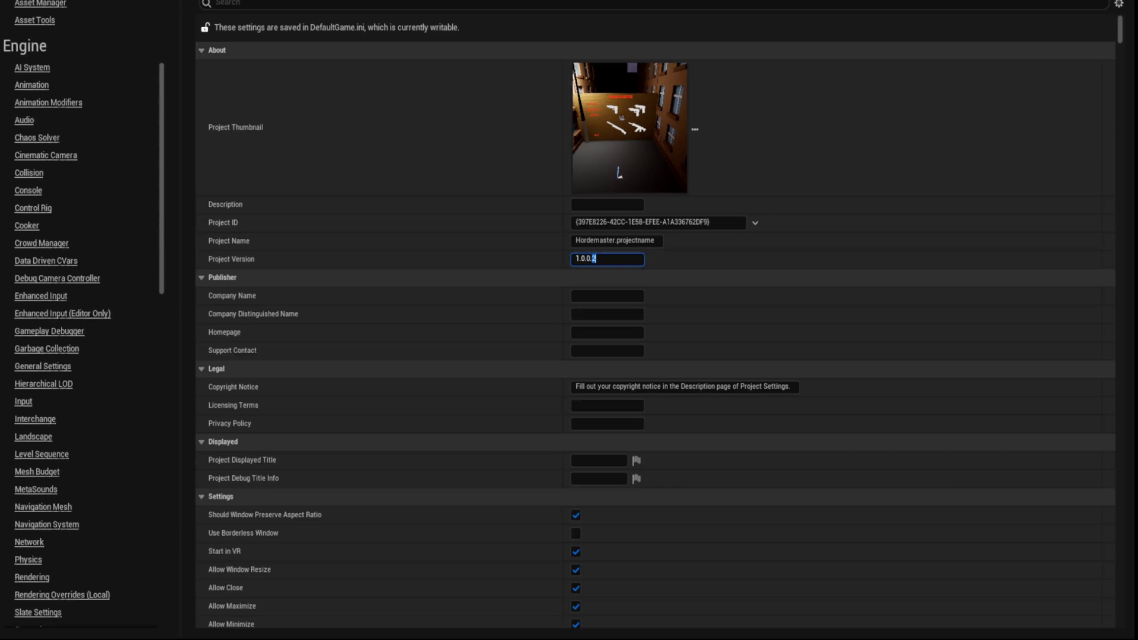
{"action": "scroll", "coordinate": [83, 321], "scroll_direction": "down", "scroll_amount": 15}
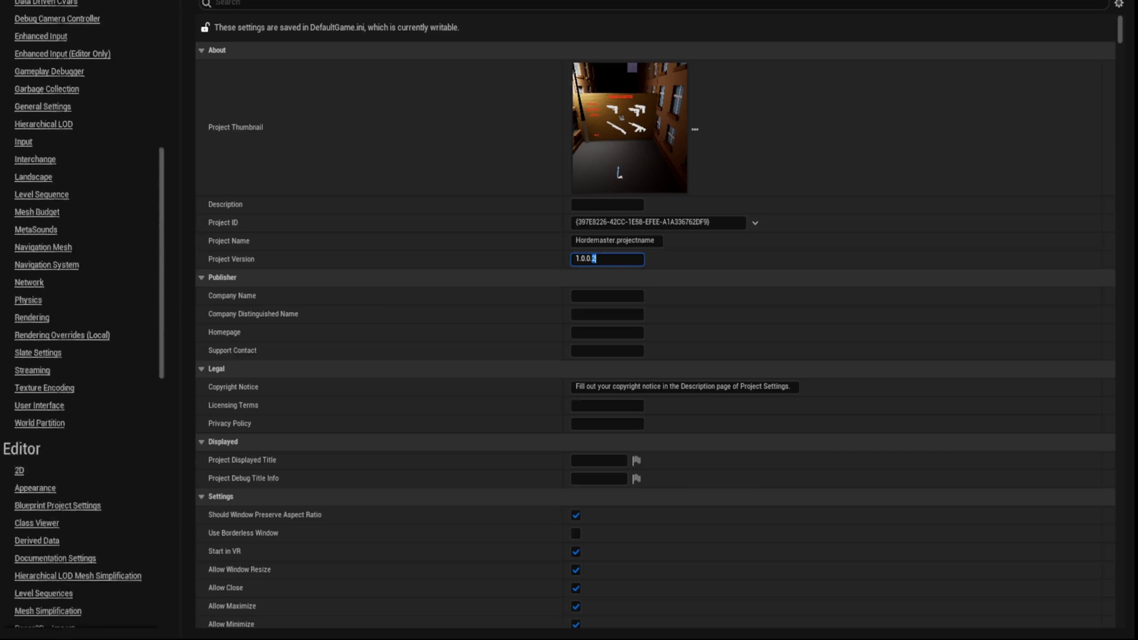
{"action": "scroll", "coordinate": [36, 178], "scroll_direction": "down", "scroll_amount": 4}
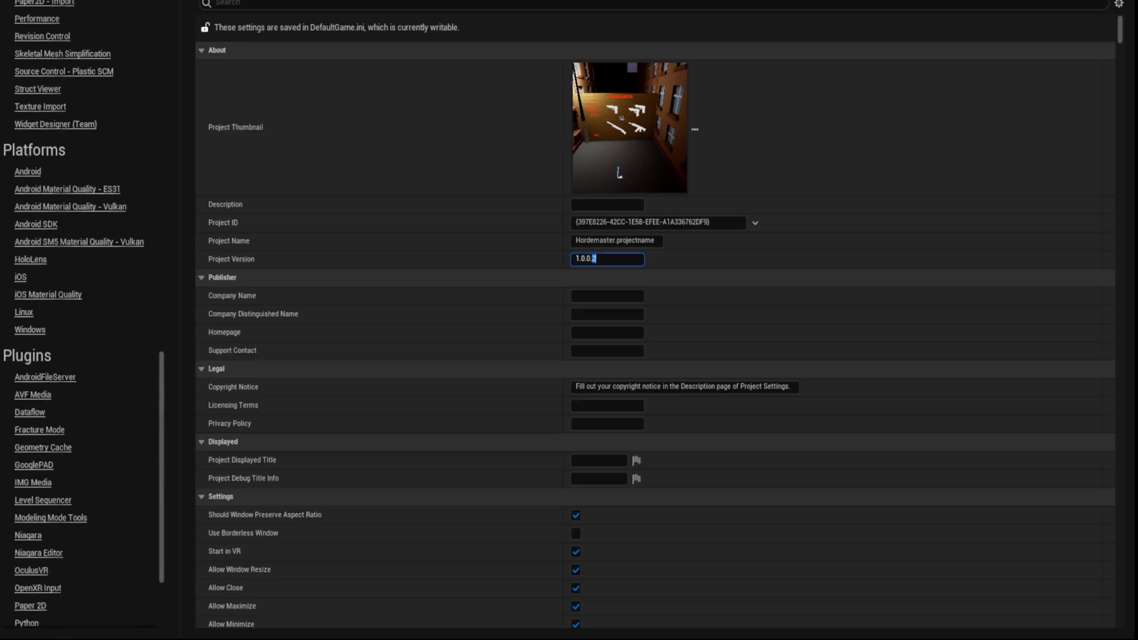
{"action": "left_click", "coordinate": [28, 171]}
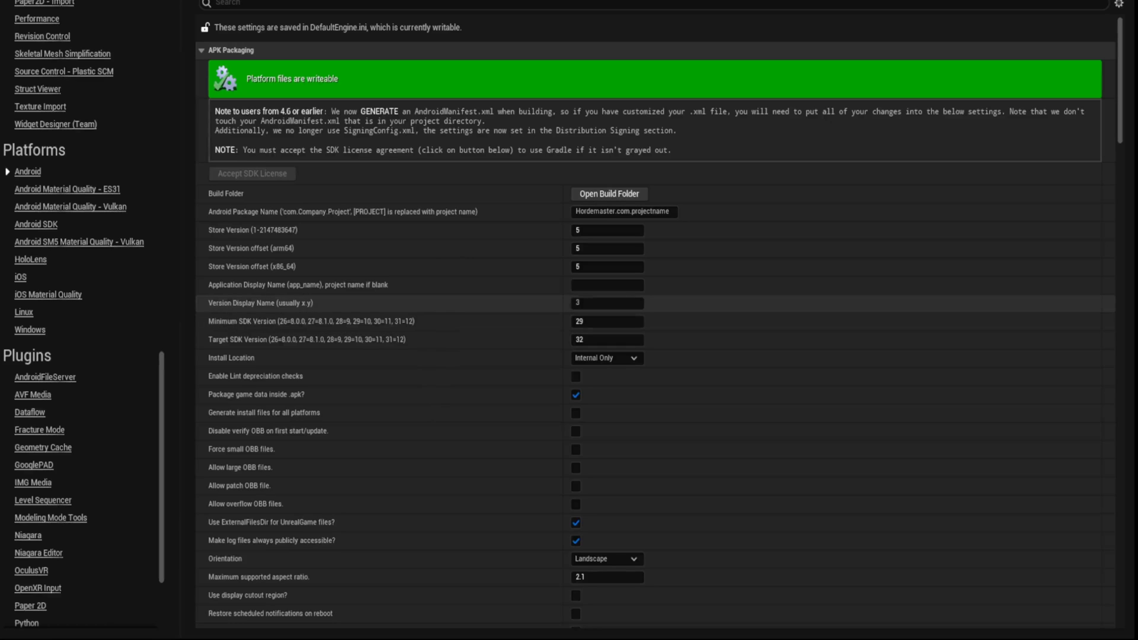
{"action": "left_click", "coordinate": [622, 303]}
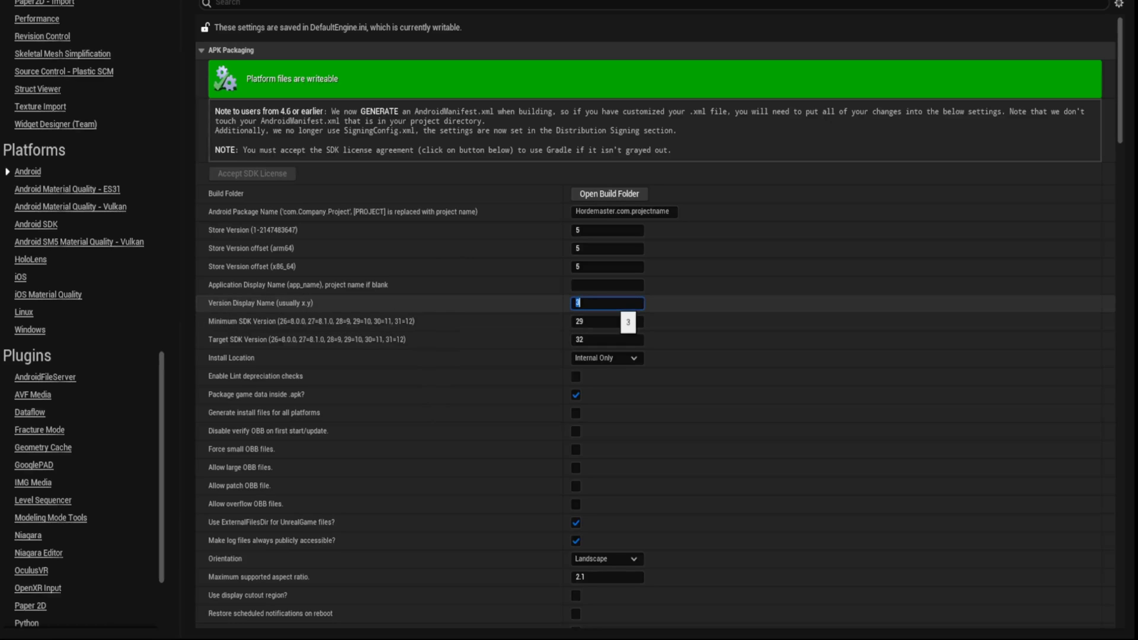
{"action": "type", "text": "3."}
{"action": "key", "text": "BackSpace"}
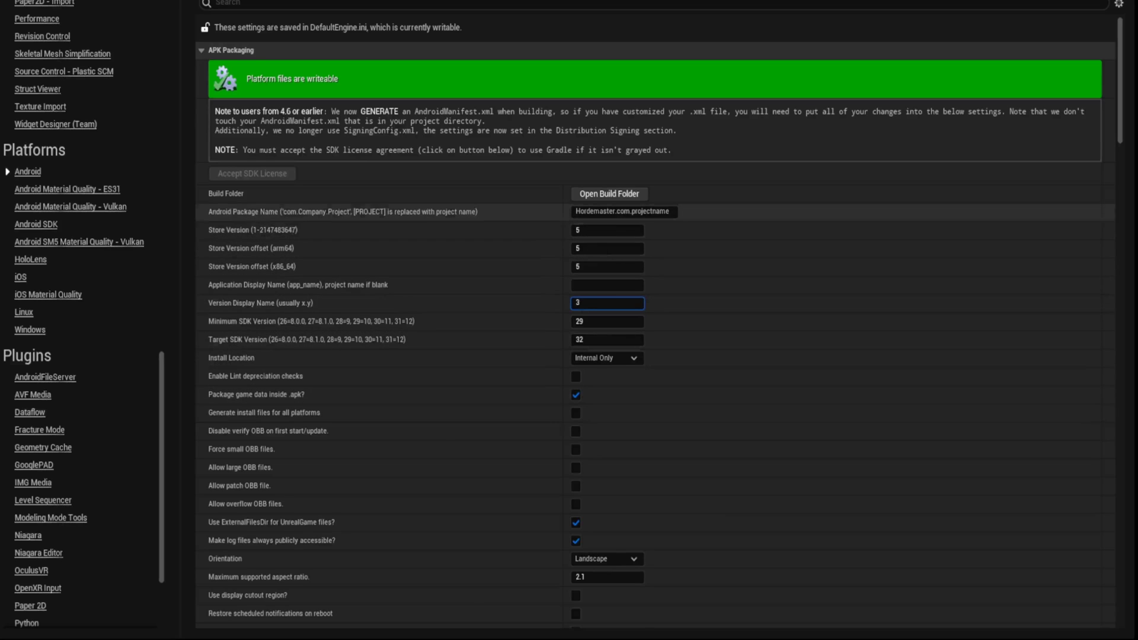
{"action": "key", "text": "Return"}
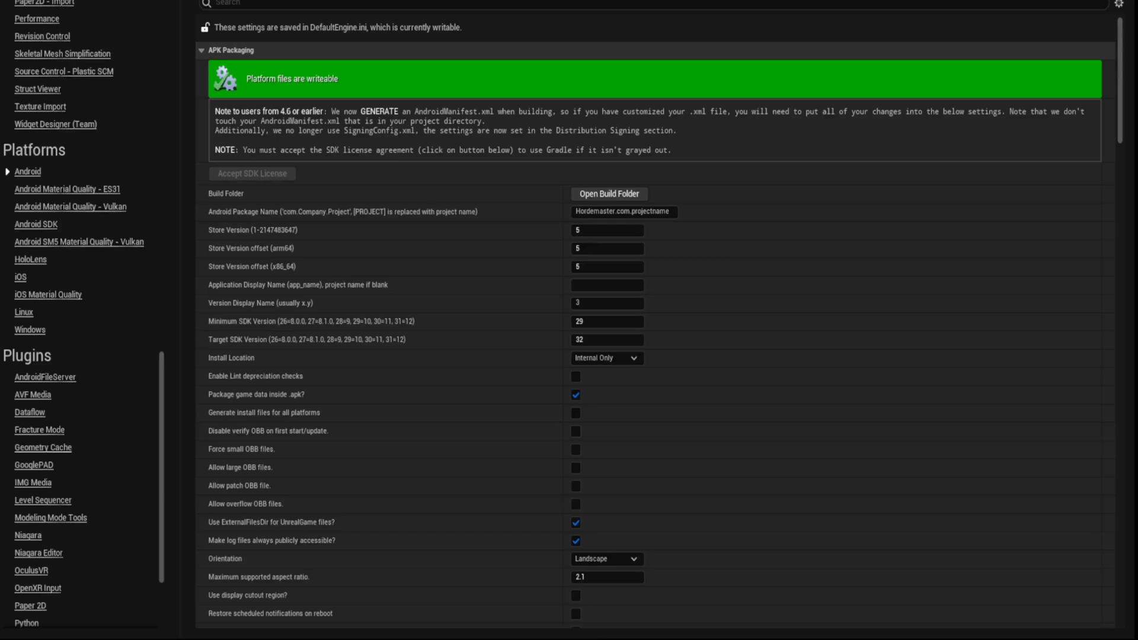
Show the Platforms > Android SDK page with its SDK, NDK and Java paths.
{"action": "scroll", "coordinate": [81, 320], "scroll_direction": "up", "scroll_amount": 5}
{"action": "scroll", "coordinate": [35, 391], "scroll_direction": "up", "scroll_amount": 1}
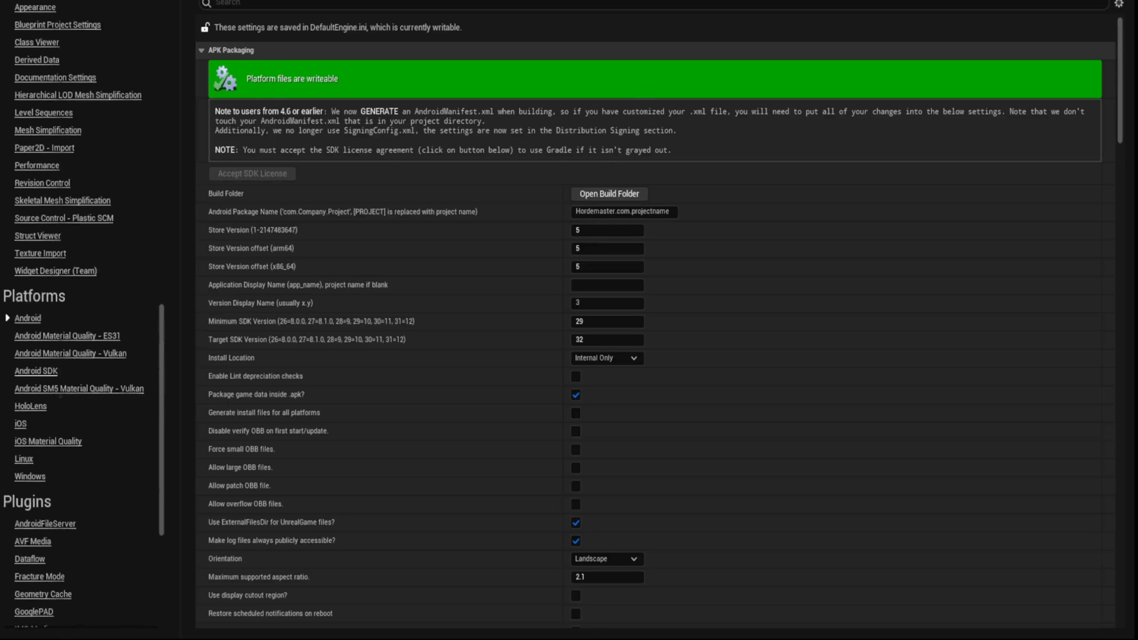
{"action": "left_click", "coordinate": [36, 371]}
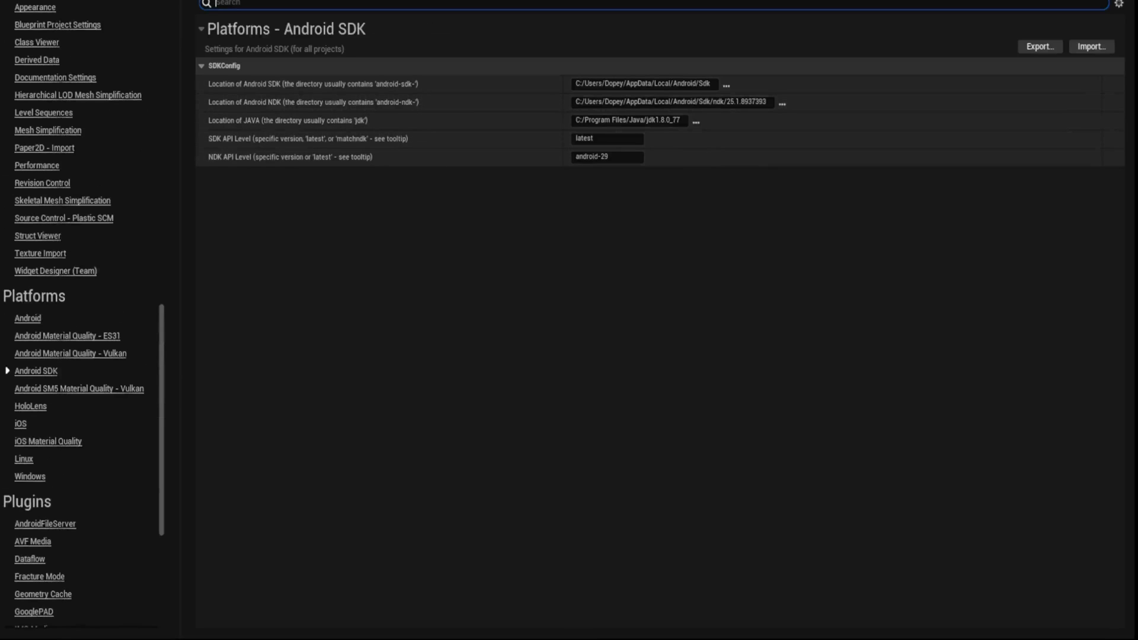
{"action": "key", "text": "super+s"}
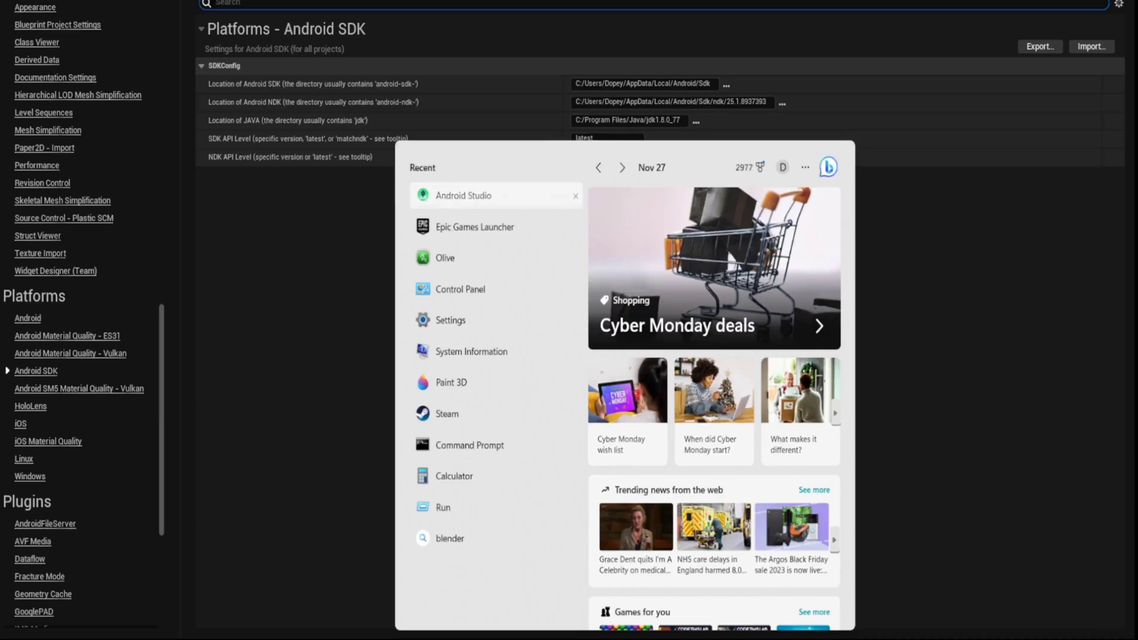
Launch Android Studio from the Start menu's recent apps.
{"action": "key", "text": "Escape"}
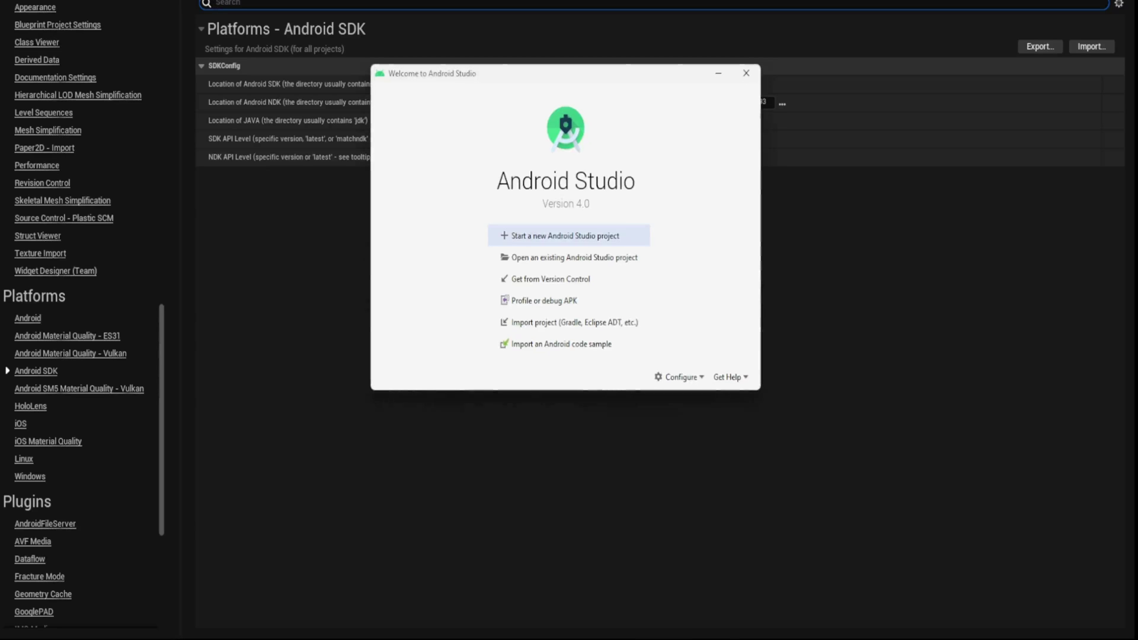
Open Android Studio's Android SDK settings with Show Package Details enabled.
{"action": "left_click", "coordinate": [679, 378]}
{"action": "left_click", "coordinate": [682, 416]}
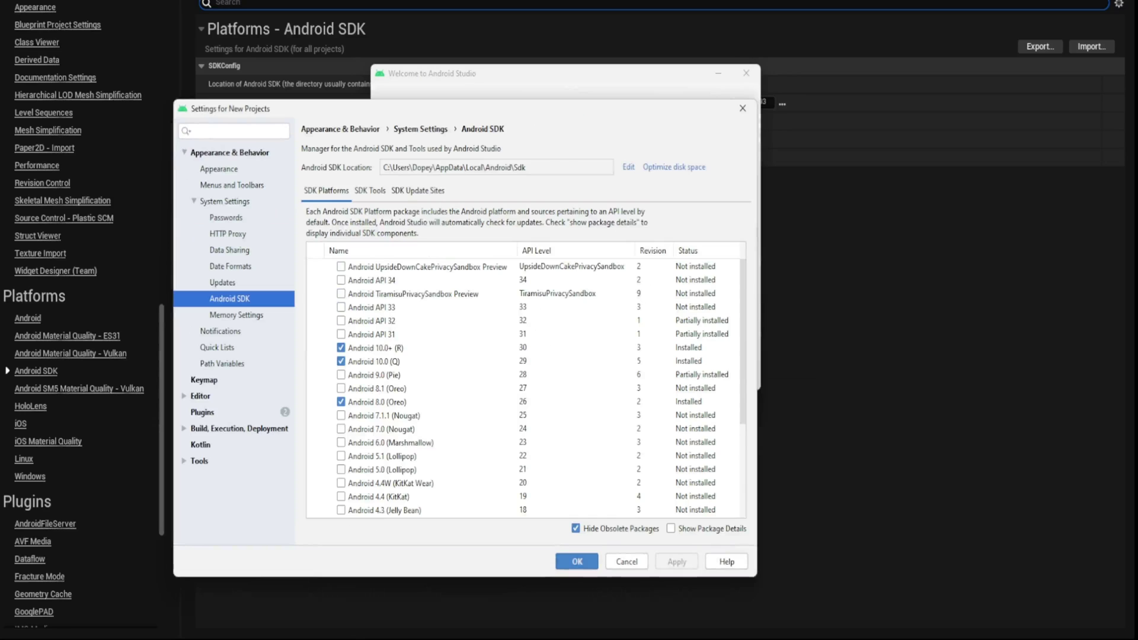
{"action": "left_click", "coordinate": [670, 528]}
{"action": "left_click", "coordinate": [670, 528]}
{"action": "left_click", "coordinate": [670, 528]}
Collapse the platform groups from UpsideDownCake Preview and API 34 down to Android 8.0 (Oreo).
{"action": "left_click", "coordinate": [328, 267]}
{"action": "left_click", "coordinate": [328, 280]}
{"action": "left_click", "coordinate": [328, 293]}
{"action": "left_click", "coordinate": [328, 307]}
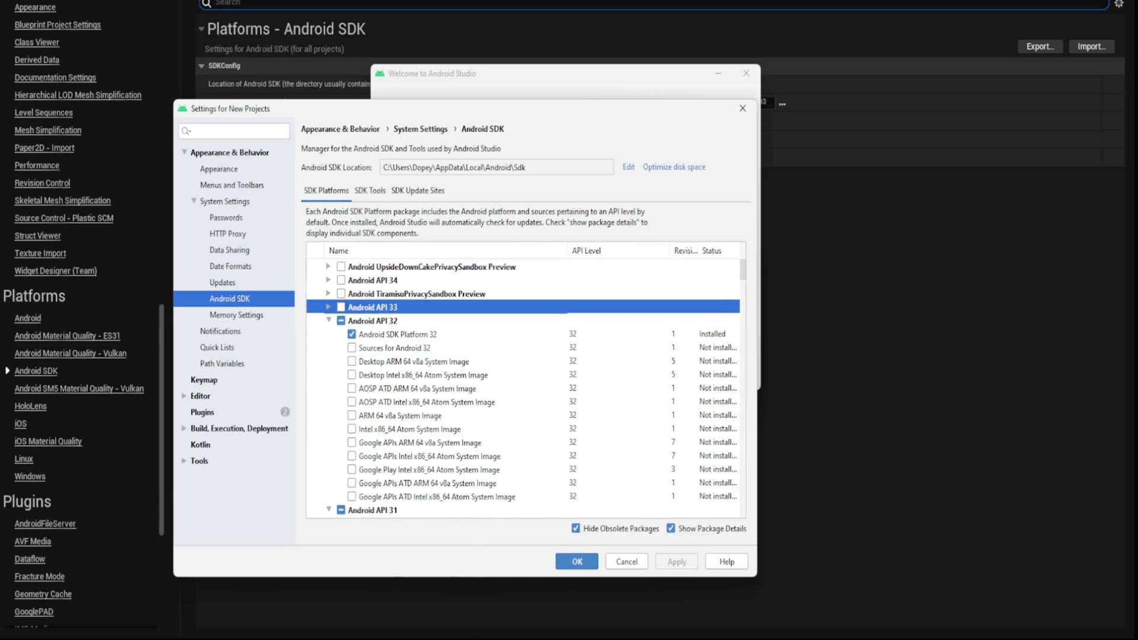
{"action": "left_click", "coordinate": [328, 320]}
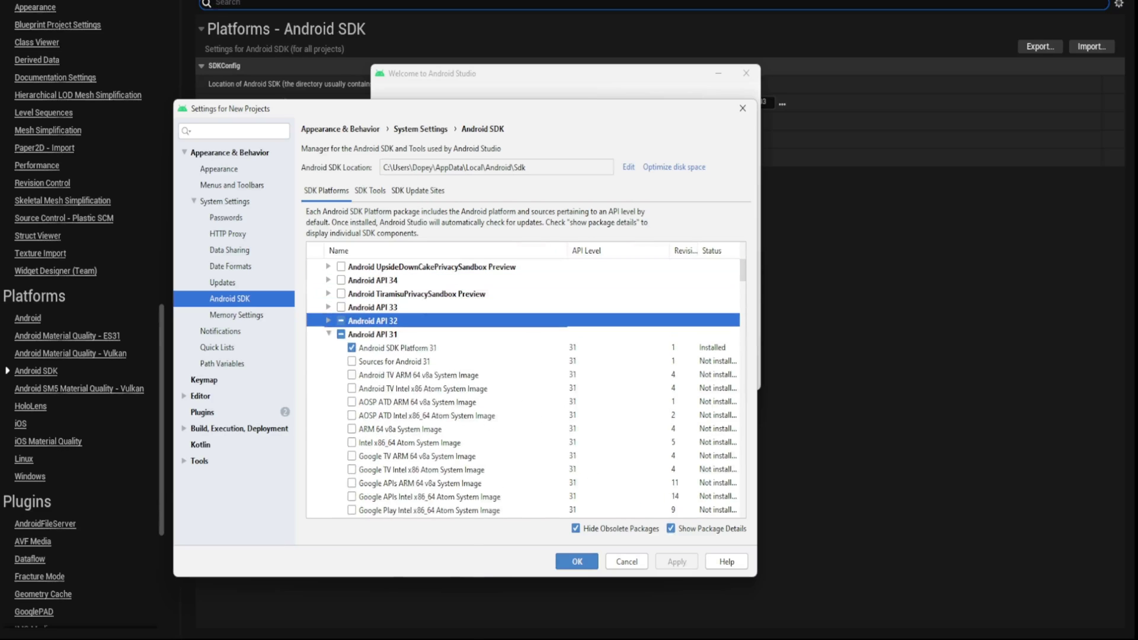
{"action": "left_click", "coordinate": [327, 334]}
{"action": "left_click", "coordinate": [327, 348]}
{"action": "left_click", "coordinate": [328, 361]}
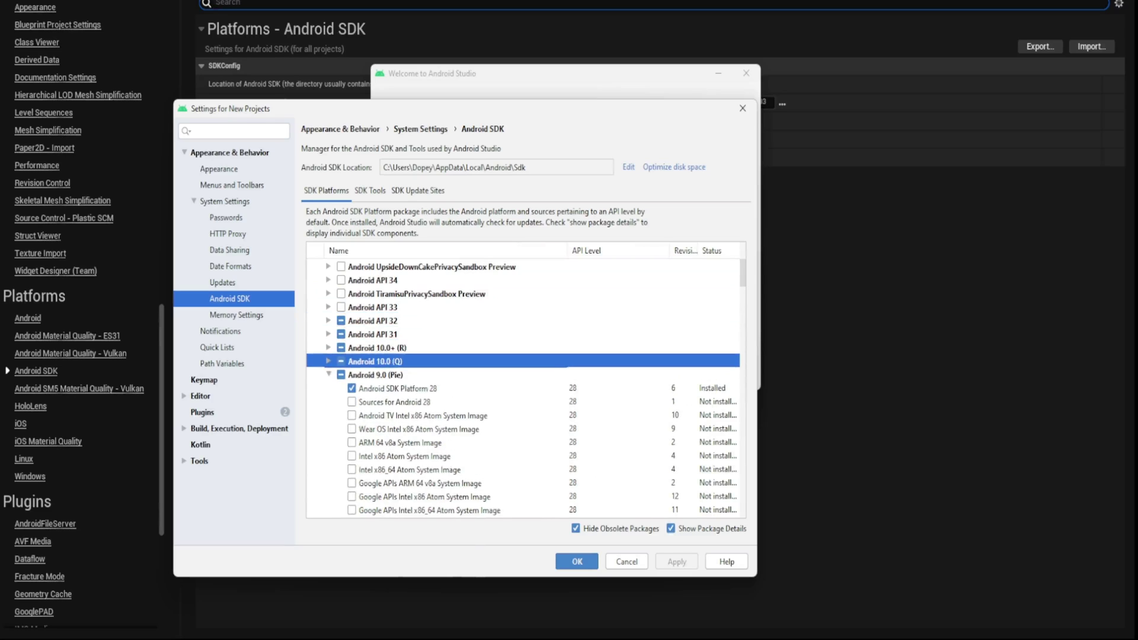
{"action": "left_click", "coordinate": [327, 375]}
{"action": "left_click", "coordinate": [327, 388]}
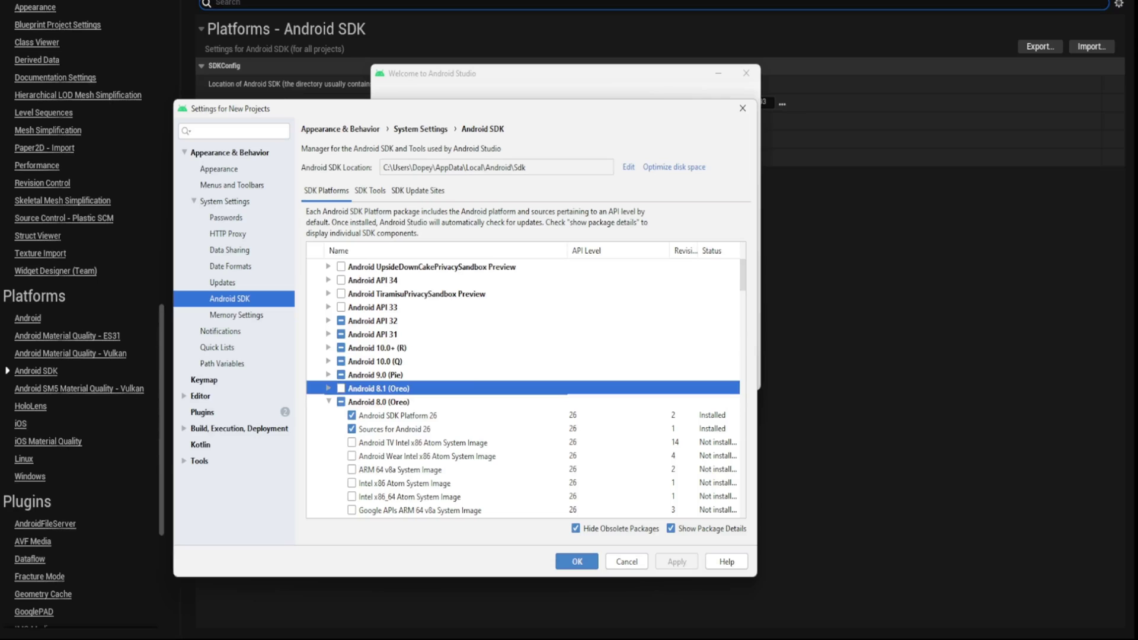
{"action": "left_click", "coordinate": [328, 402]}
Collapse the remaining groups from Android 7.1.1 (Nougat) down to 4.0.3 and review the list.
{"action": "scroll", "coordinate": [521, 386], "scroll_direction": "down", "scroll_amount": 3}
{"action": "left_click", "coordinate": [327, 293]}
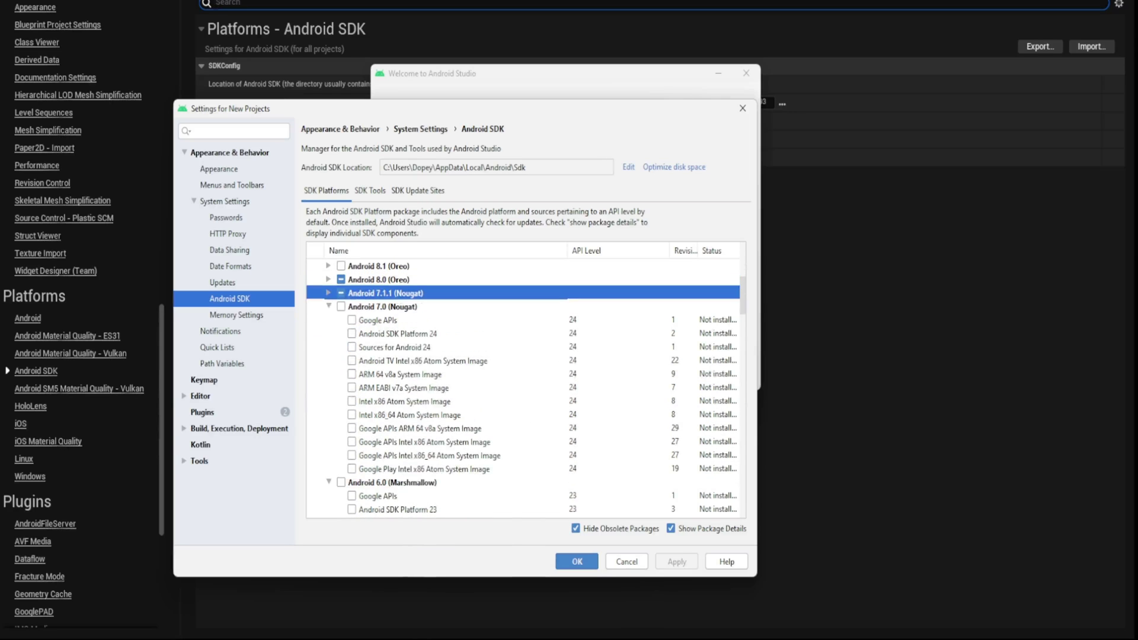
{"action": "left_click", "coordinate": [328, 482]}
{"action": "left_click", "coordinate": [327, 307]}
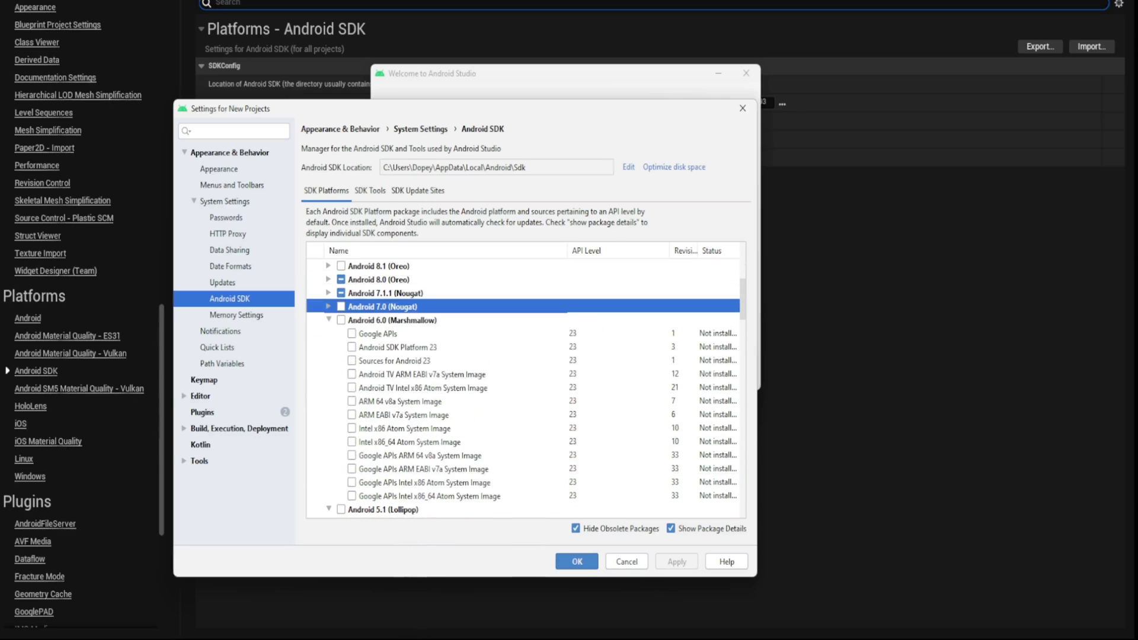
{"action": "left_click", "coordinate": [328, 320]}
{"action": "left_click", "coordinate": [328, 334]}
{"action": "left_click", "coordinate": [328, 347]}
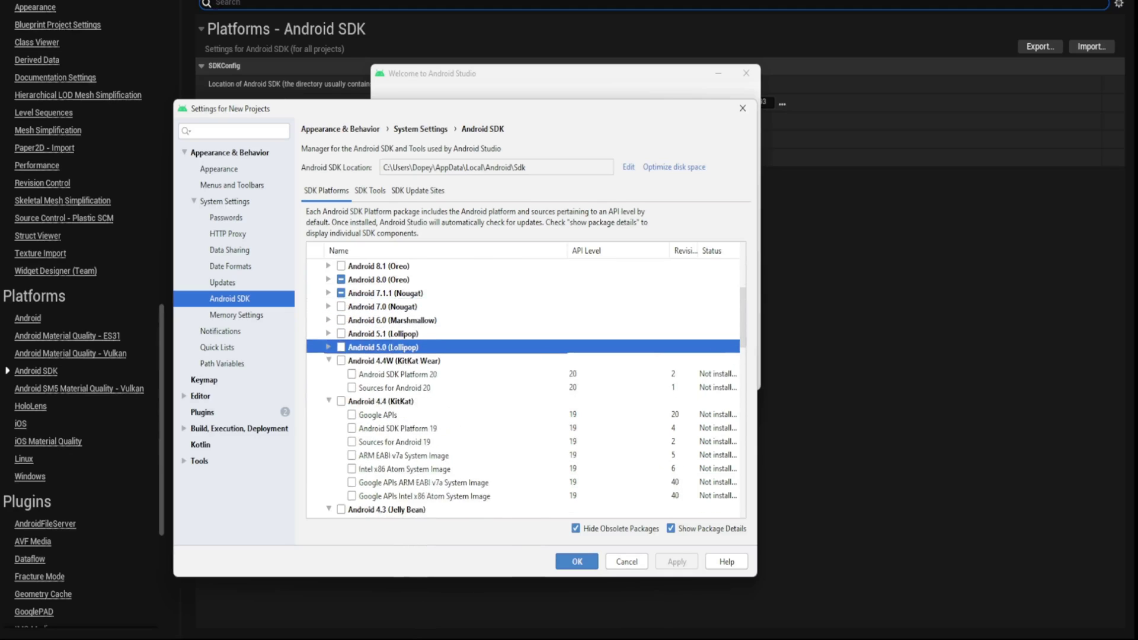
{"action": "left_click", "coordinate": [328, 402]}
{"action": "left_click", "coordinate": [328, 360]}
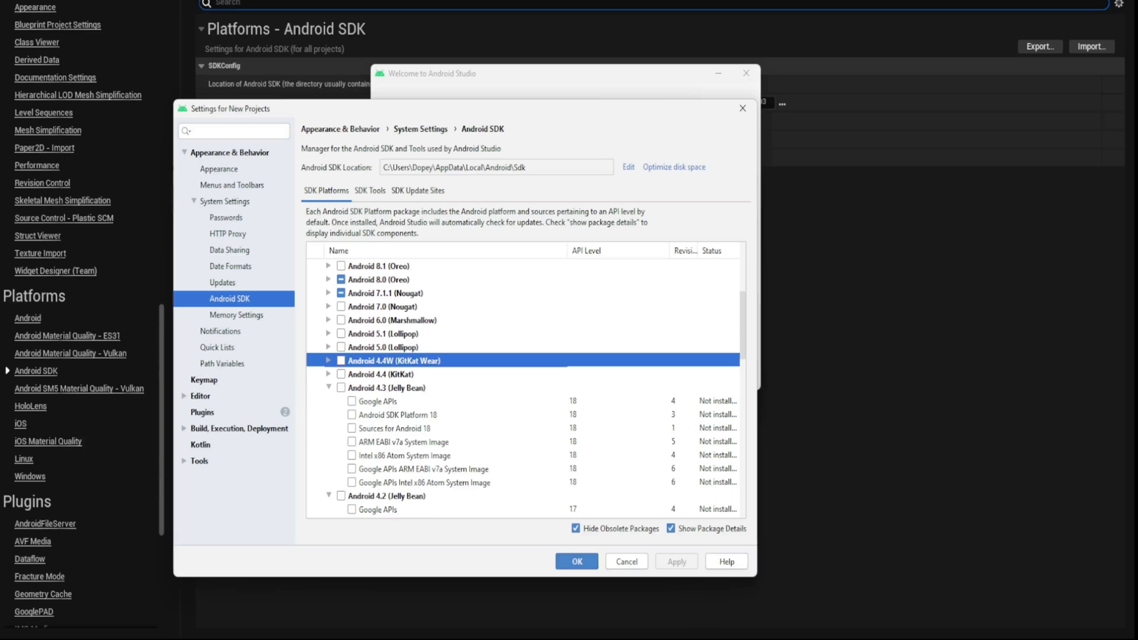
{"action": "left_click", "coordinate": [328, 388]}
{"action": "left_click", "coordinate": [328, 402]}
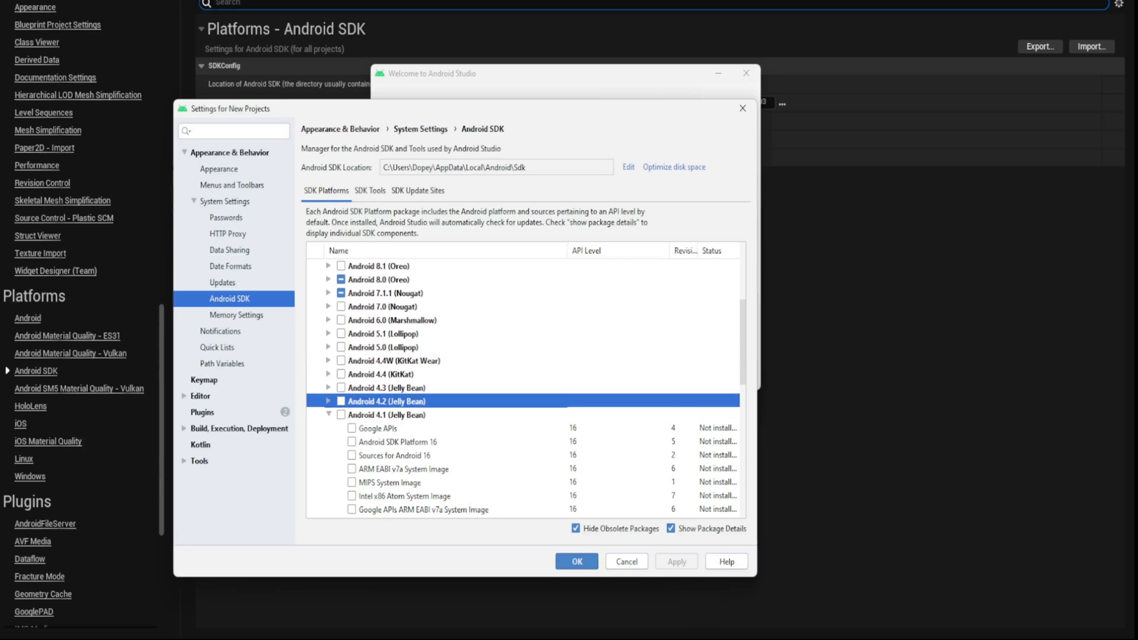
{"action": "left_click", "coordinate": [328, 415]}
{"action": "left_click", "coordinate": [327, 429]}
{"action": "scroll", "coordinate": [525, 389], "scroll_direction": "down", "scroll_amount": 7}
{"action": "scroll", "coordinate": [526, 388], "scroll_direction": "up", "scroll_amount": 15}
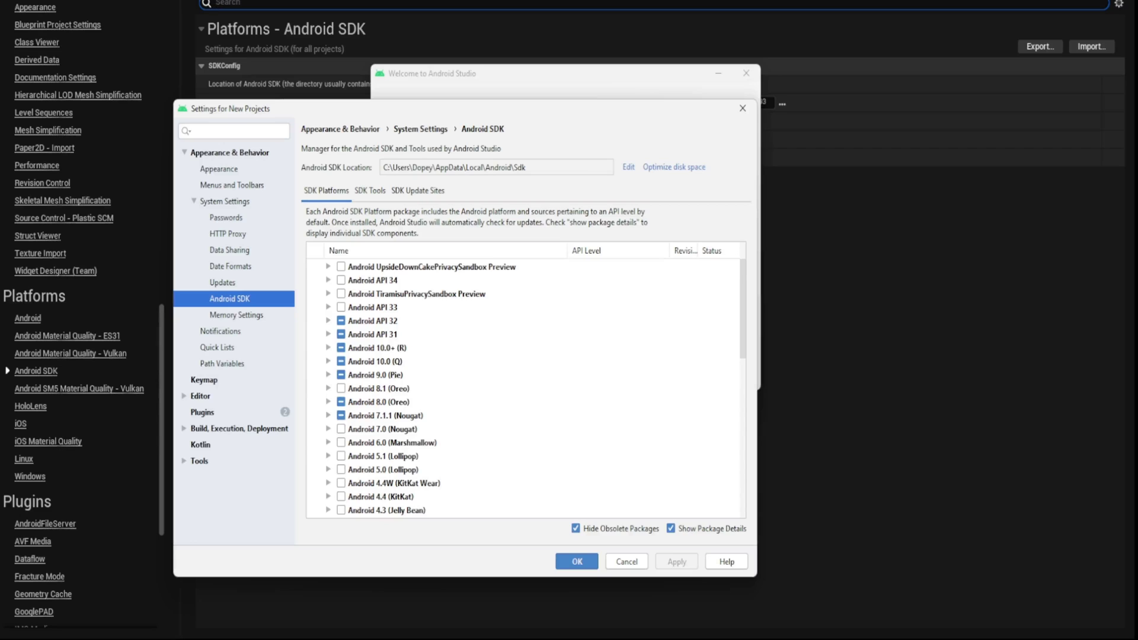
{"action": "scroll", "coordinate": [525, 385], "scroll_direction": "down", "scroll_amount": 5}
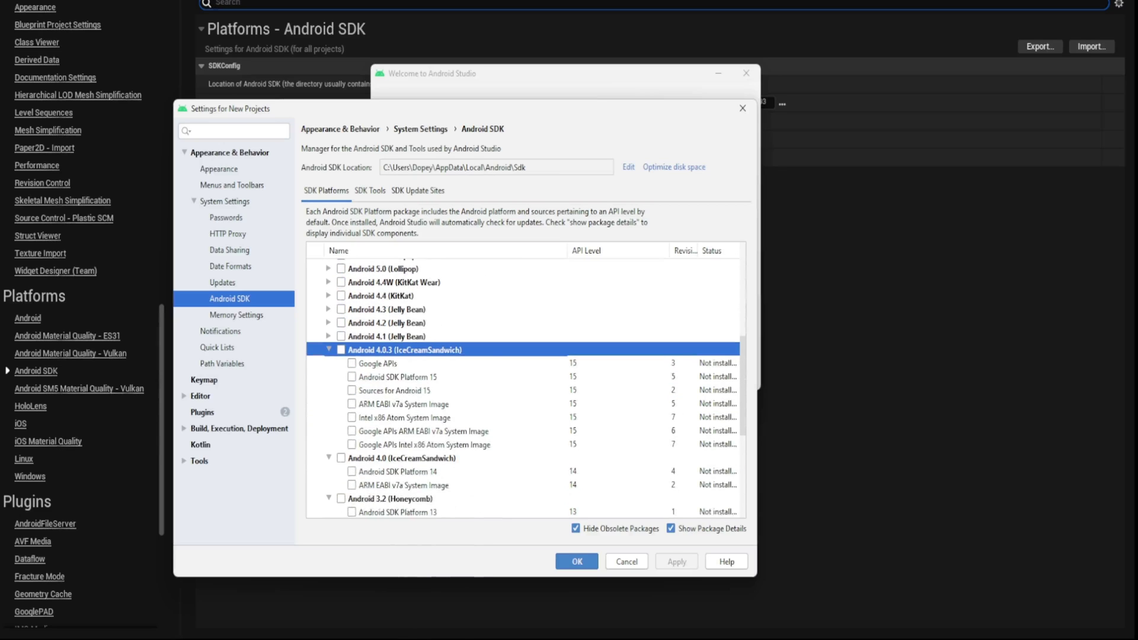
{"action": "scroll", "coordinate": [525, 385], "scroll_direction": "up", "scroll_amount": 5}
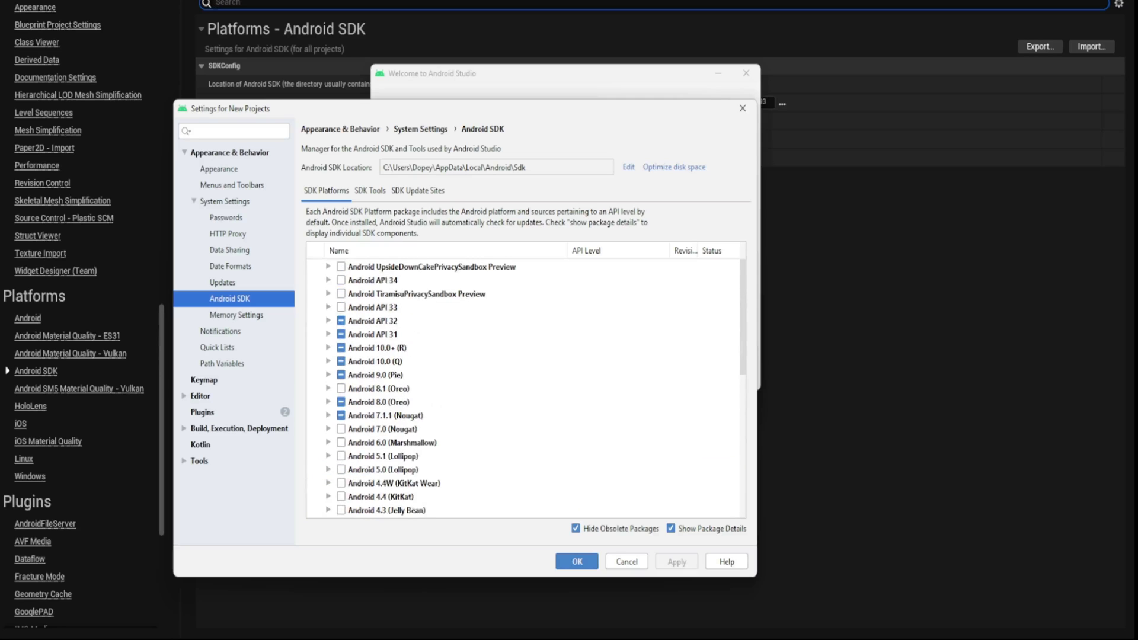
On SDK Tools, mark NDK (Side by side) for removal, then cancel the change.
{"action": "left_click", "coordinate": [370, 190]}
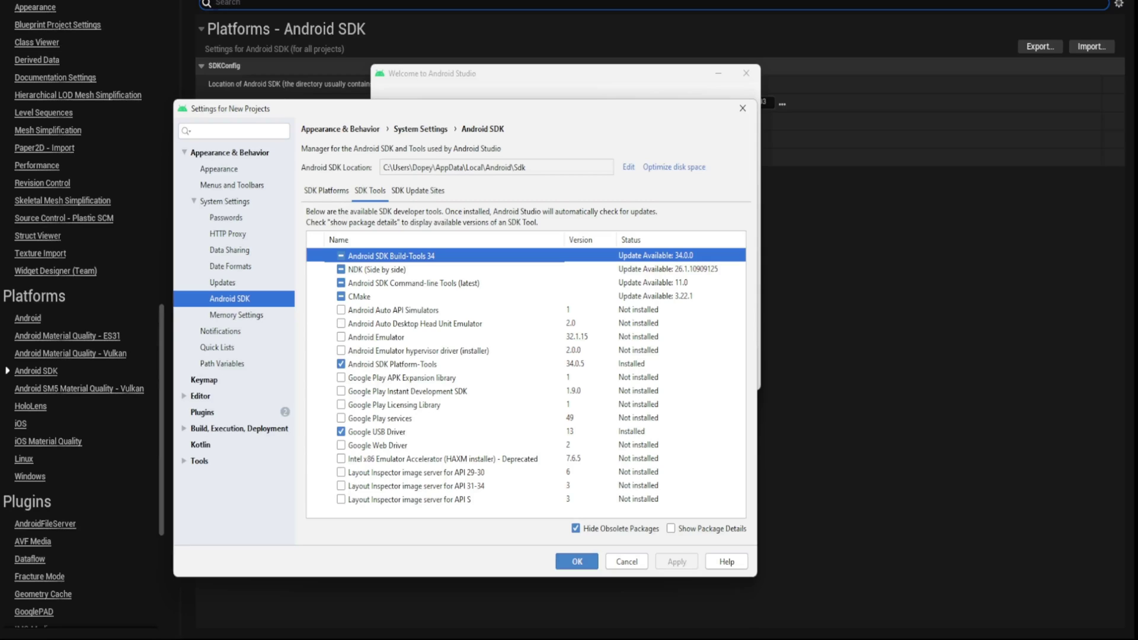
{"action": "left_click", "coordinate": [379, 270]}
{"action": "left_click", "coordinate": [341, 269]}
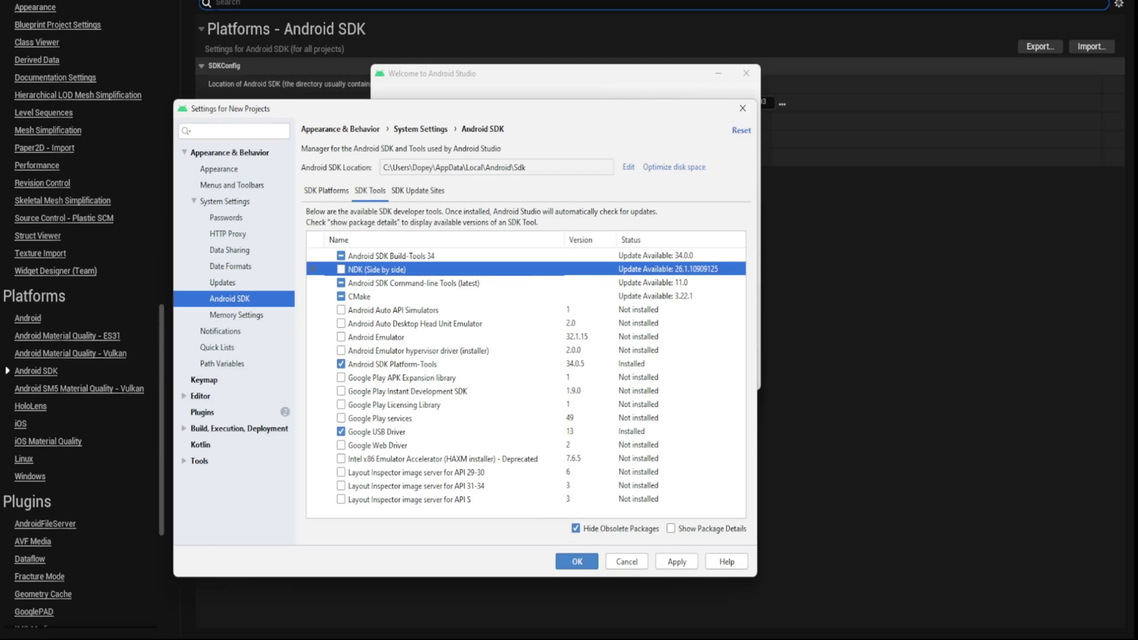
{"action": "left_click", "coordinate": [626, 561]}
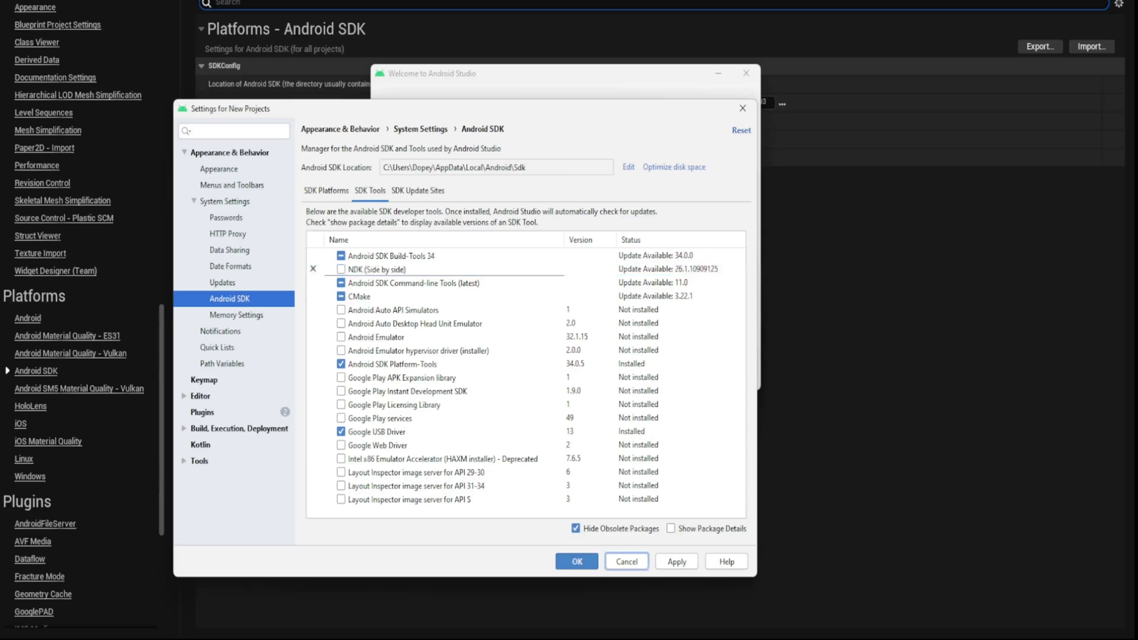
Reopen the SDK Manager, toggle NDK (Side by side) again and close without applying.
{"action": "left_click", "coordinate": [679, 377]}
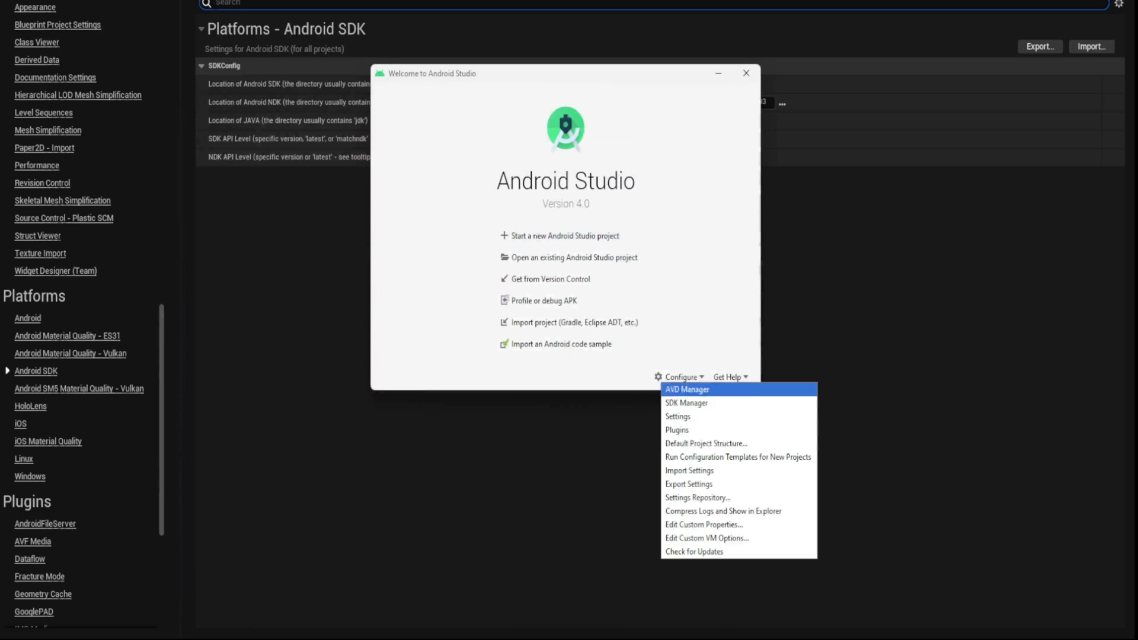
{"action": "left_click", "coordinate": [694, 404]}
{"action": "left_click", "coordinate": [369, 190]}
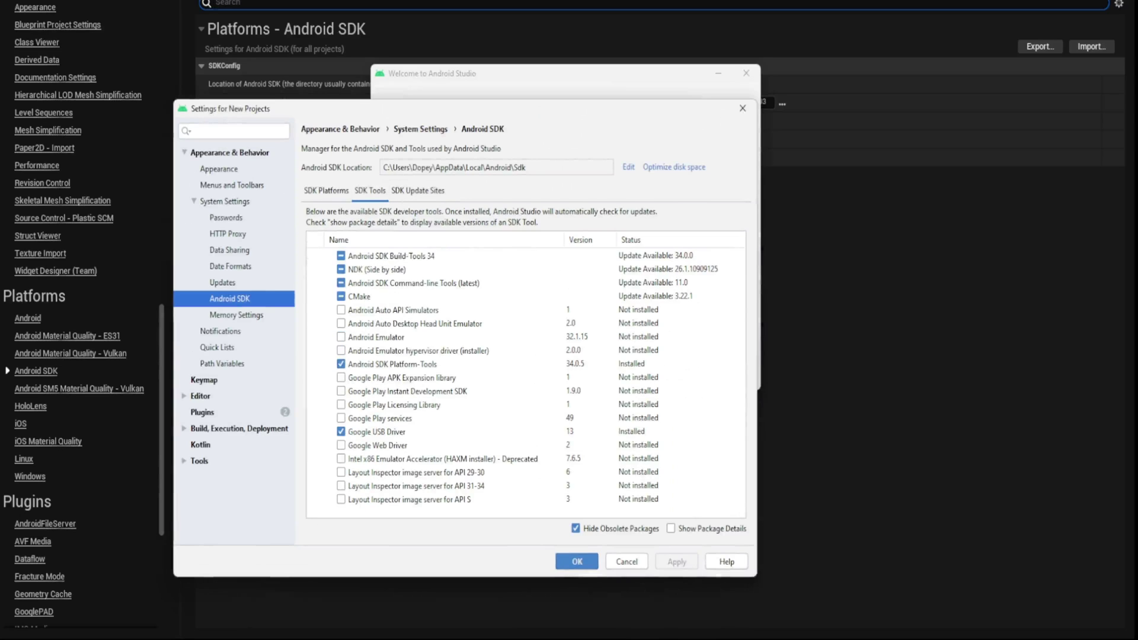
{"action": "left_click", "coordinate": [377, 269]}
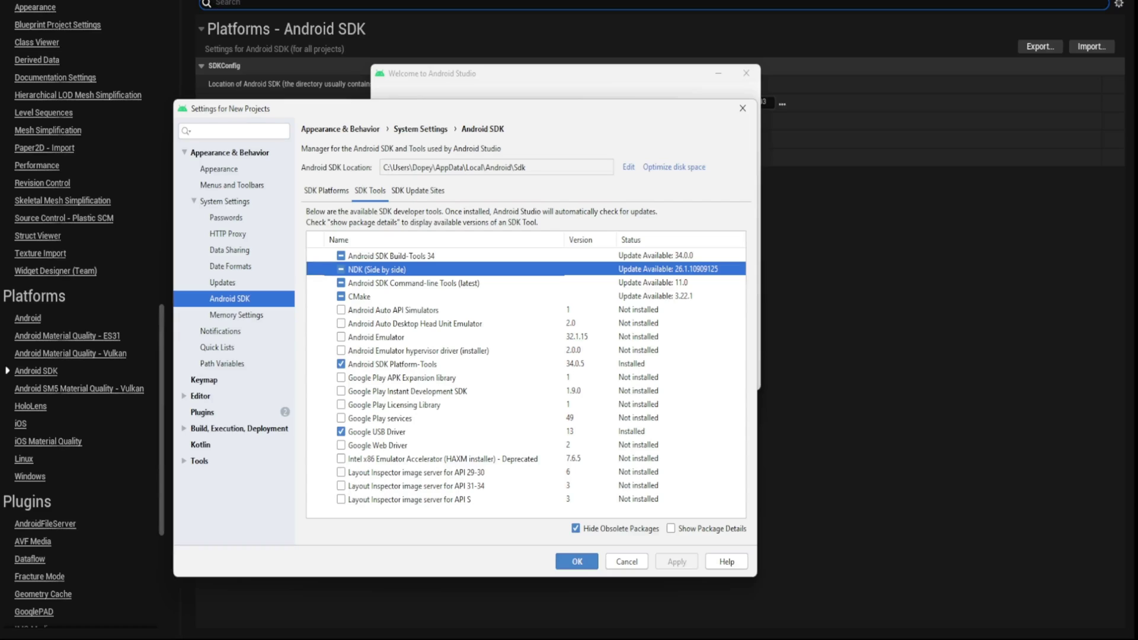
{"action": "key", "text": "space"}
{"action": "key", "text": "Escape"}
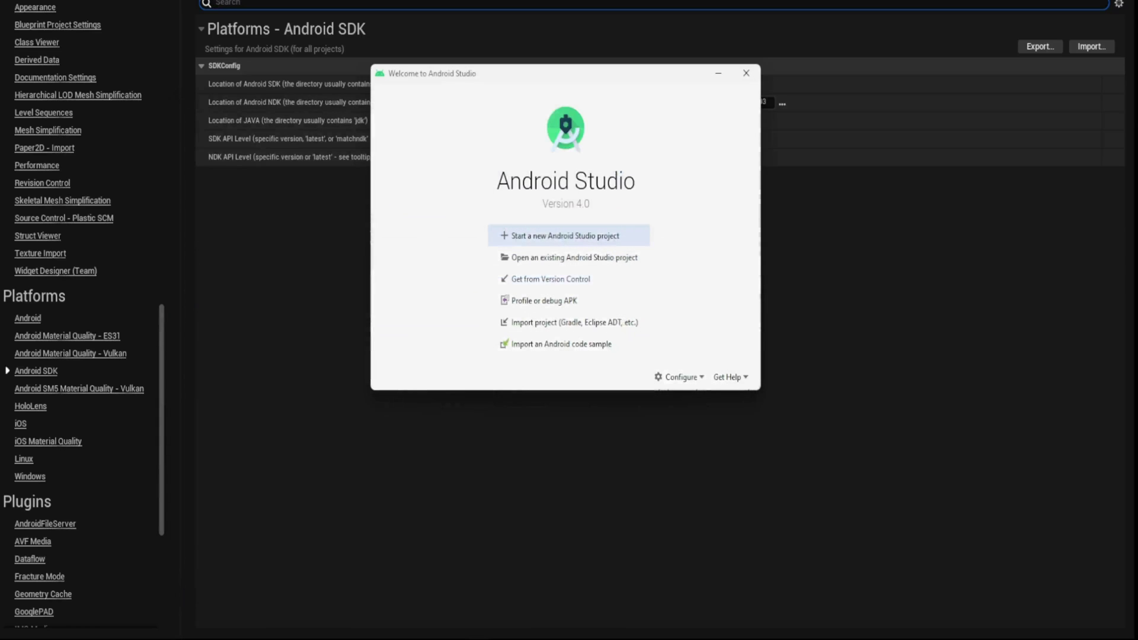
Reopen the SDK Manager on the SDK Tools tab with no pending changes.
{"action": "left_click", "coordinate": [679, 377]}
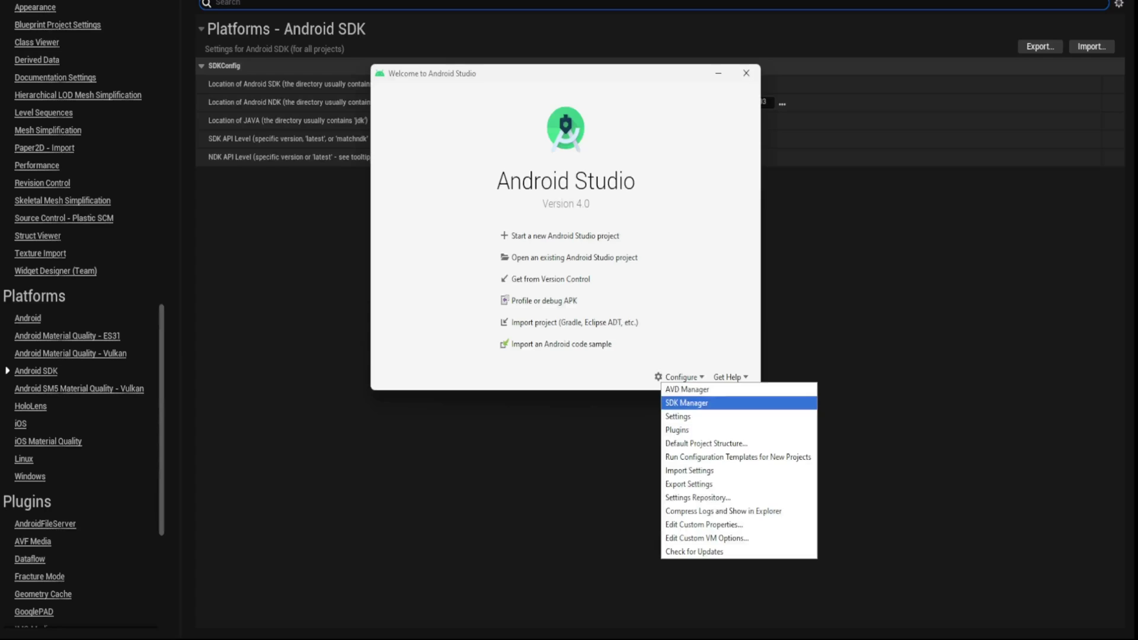
{"action": "left_click", "coordinate": [688, 399]}
{"action": "left_click", "coordinate": [370, 190]}
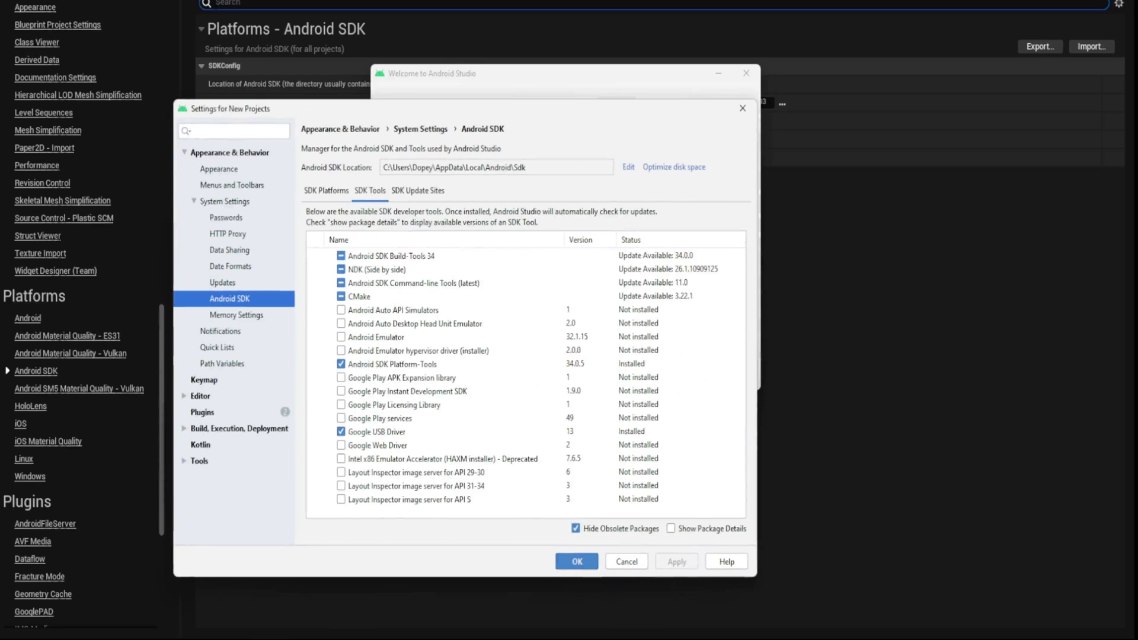
Review installed Build-Tools, NDK, Command-line Tools and CMake versions with package details shown.
{"action": "left_click", "coordinate": [670, 528]}
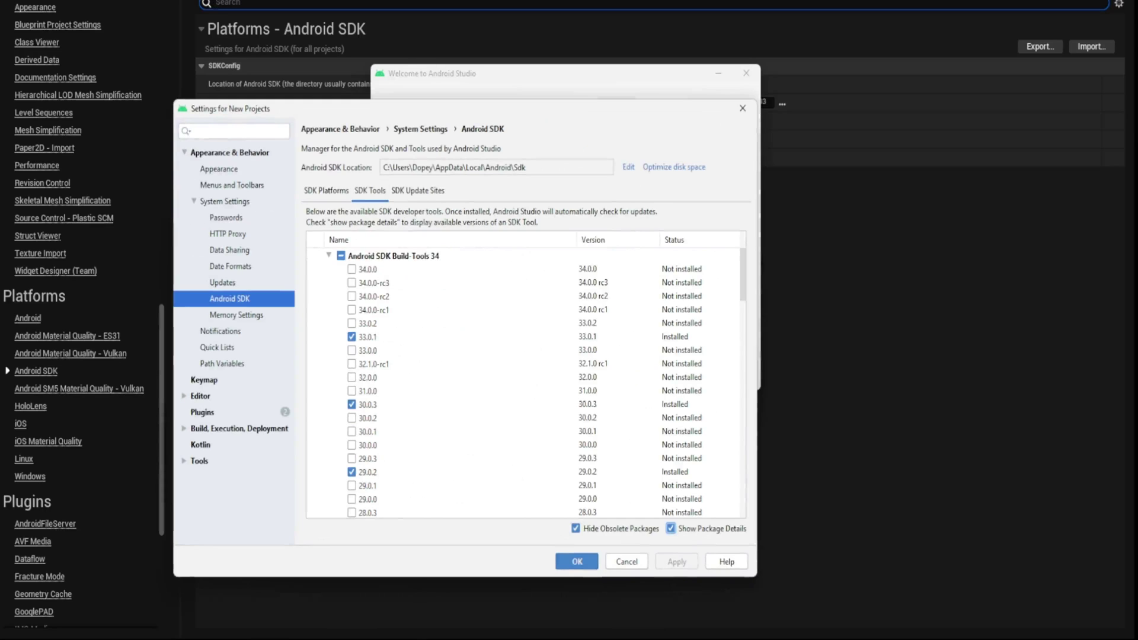
{"action": "scroll", "coordinate": [526, 383], "scroll_direction": "down", "scroll_amount": 5}
{"action": "scroll", "coordinate": [526, 382], "scroll_direction": "up", "scroll_amount": 4}
{"action": "scroll", "coordinate": [526, 383], "scroll_direction": "down", "scroll_amount": 12}
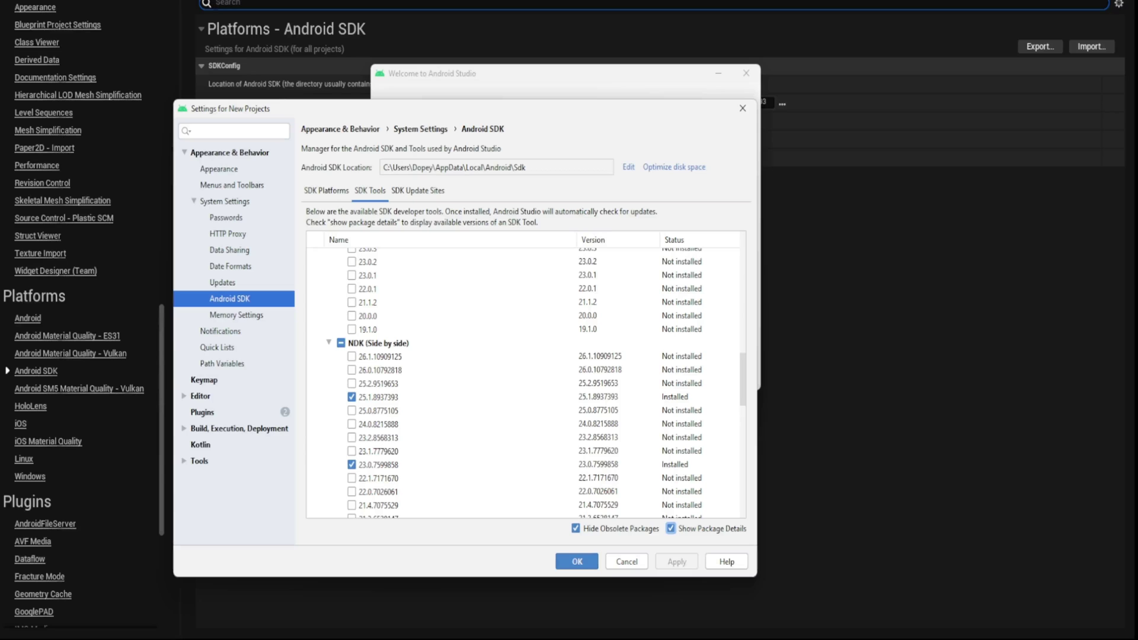
{"action": "scroll", "coordinate": [525, 382], "scroll_direction": "down", "scroll_amount": 15}
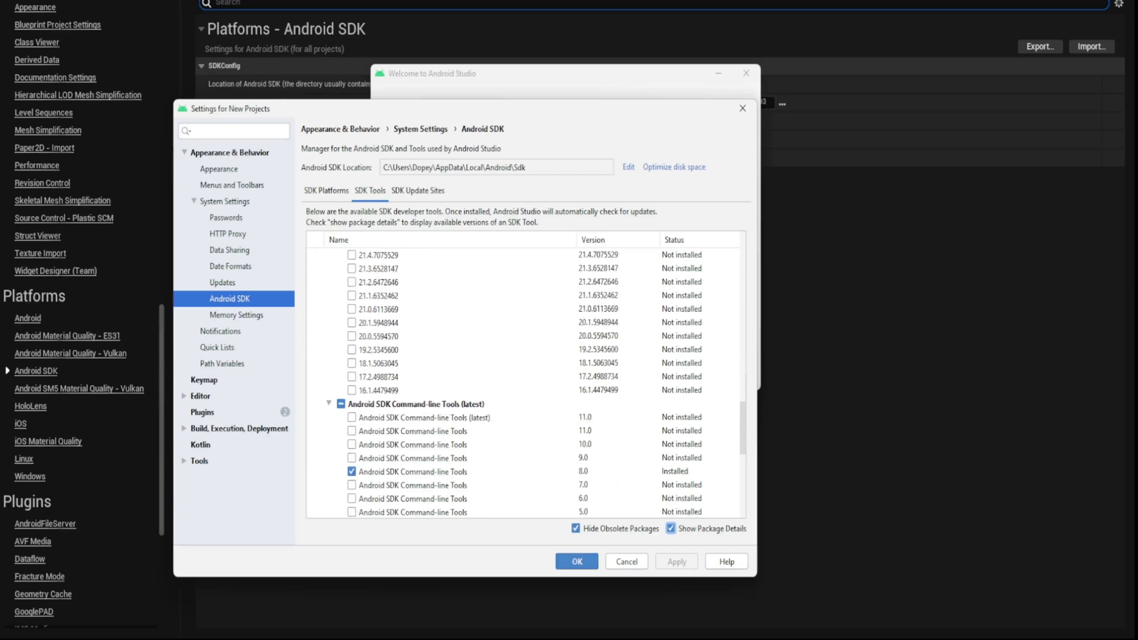
{"action": "scroll", "coordinate": [526, 382], "scroll_direction": "up", "scroll_amount": 1}
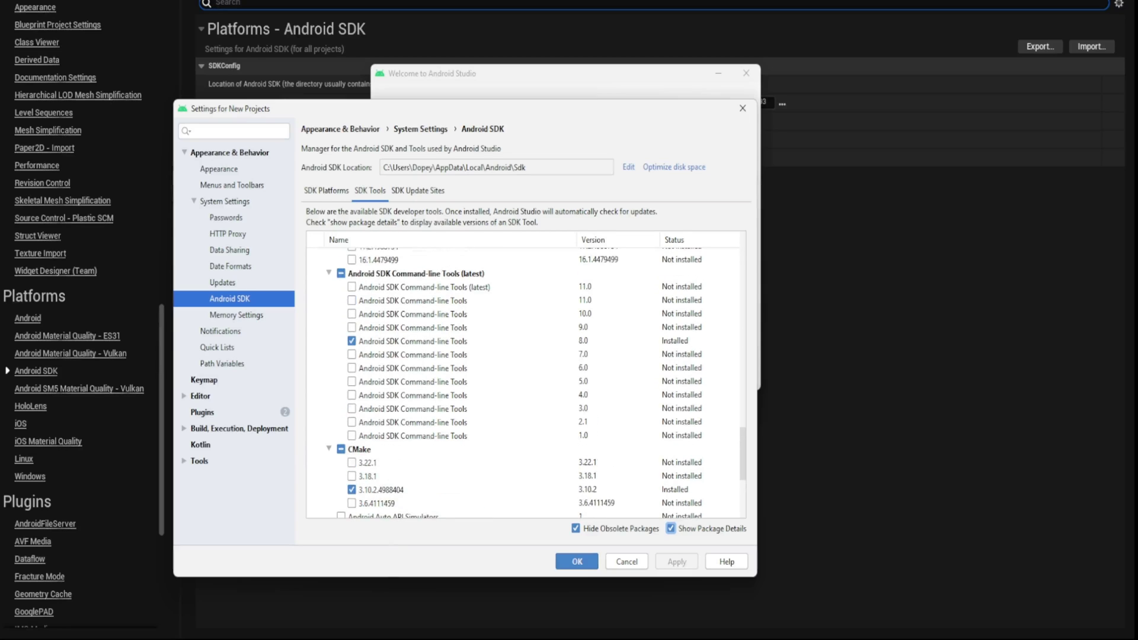
{"action": "scroll", "coordinate": [526, 382], "scroll_direction": "down", "scroll_amount": 2}
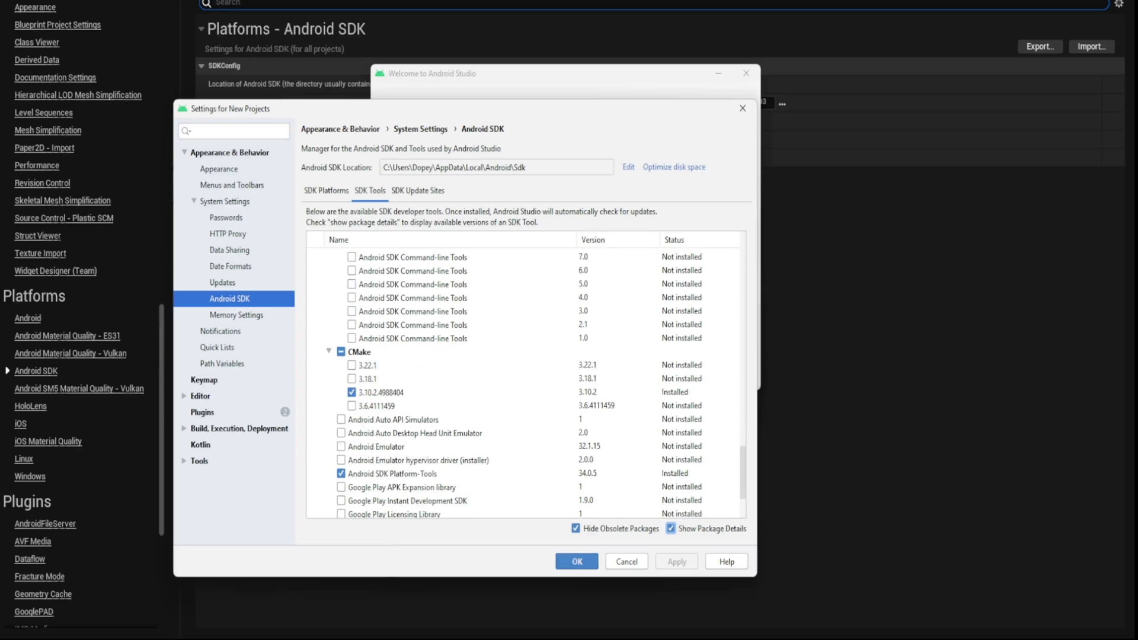
{"action": "scroll", "coordinate": [526, 382], "scroll_direction": "down", "scroll_amount": 2}
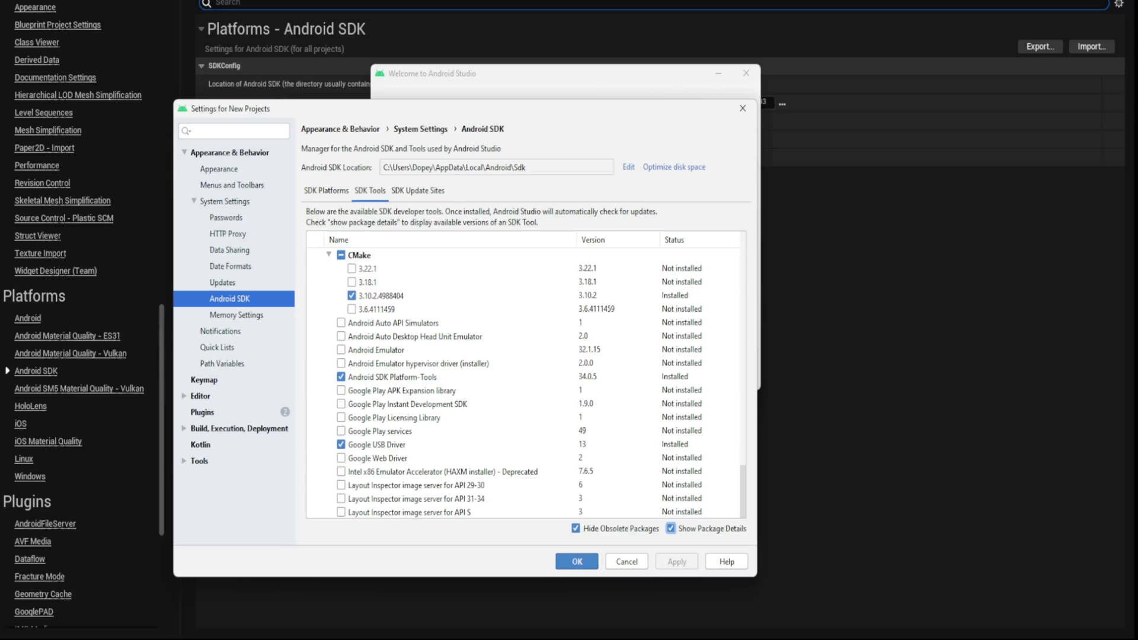
{"action": "scroll", "coordinate": [526, 382], "scroll_direction": "up", "scroll_amount": 15}
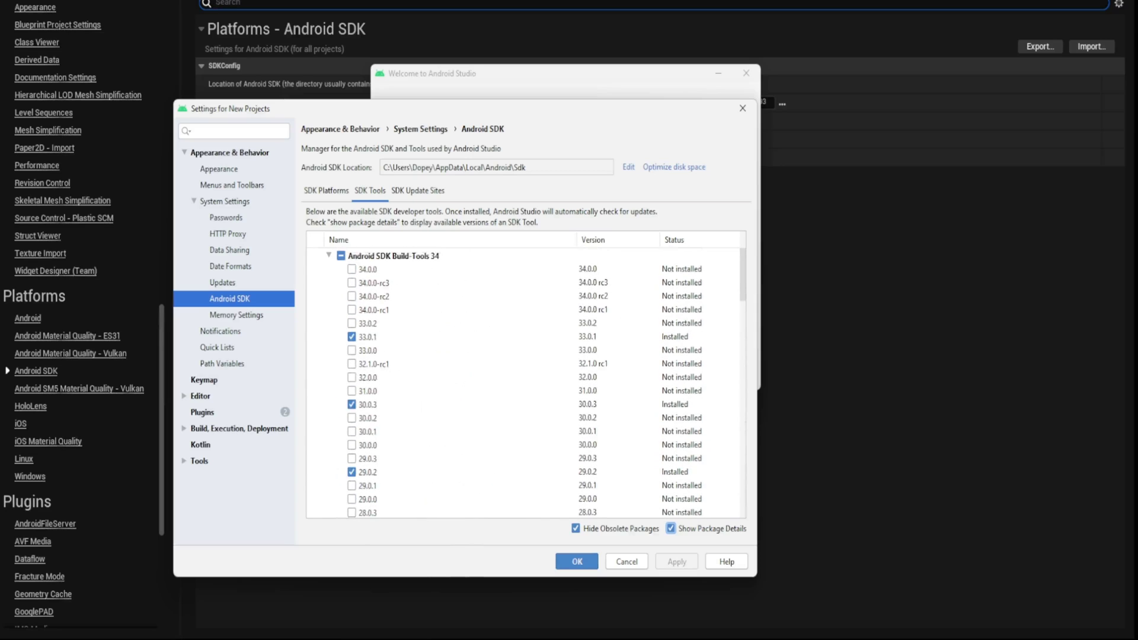
Collapse Build-Tools, close the SDK settings and exit Android Studio's welcome window.
{"action": "left_click", "coordinate": [329, 256]}
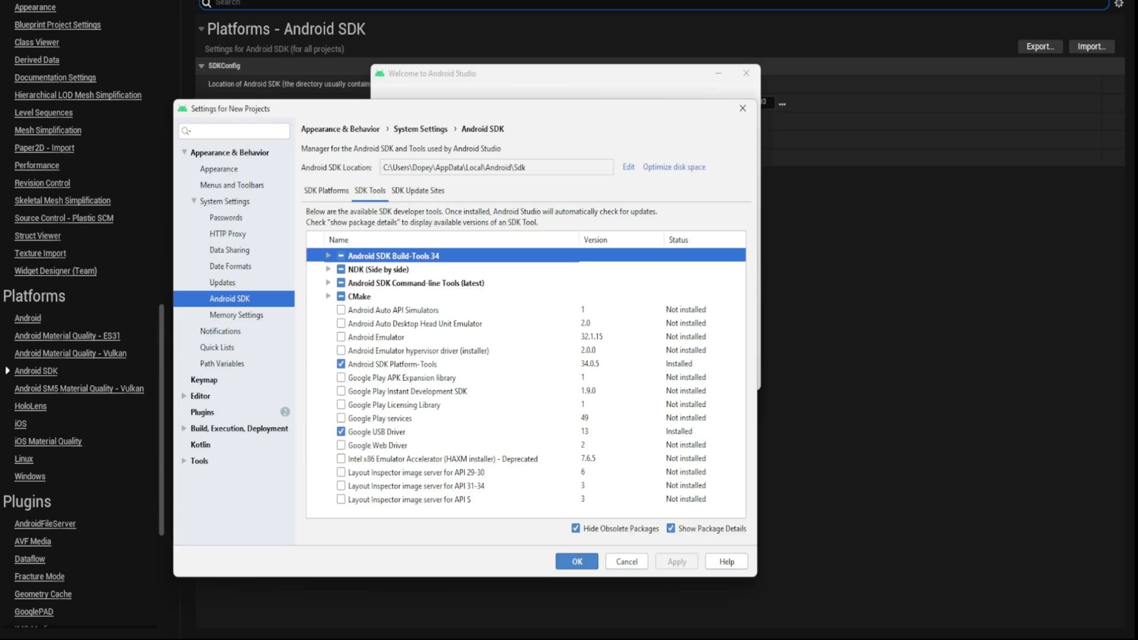
{"action": "key", "text": "Escape"}
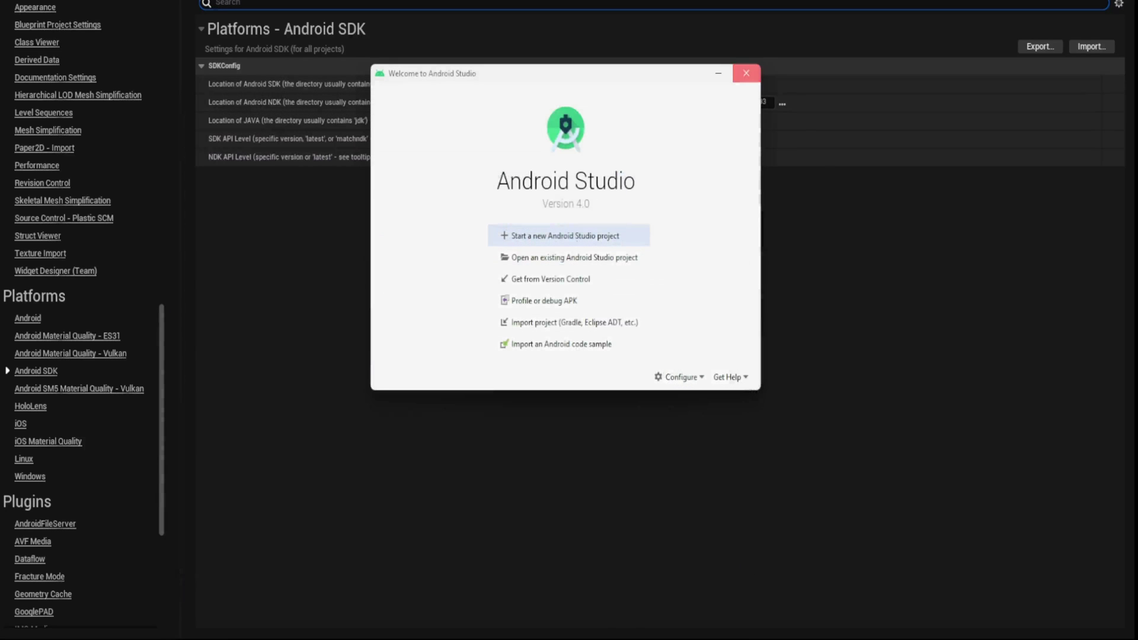
{"action": "key", "text": "alt+F4"}
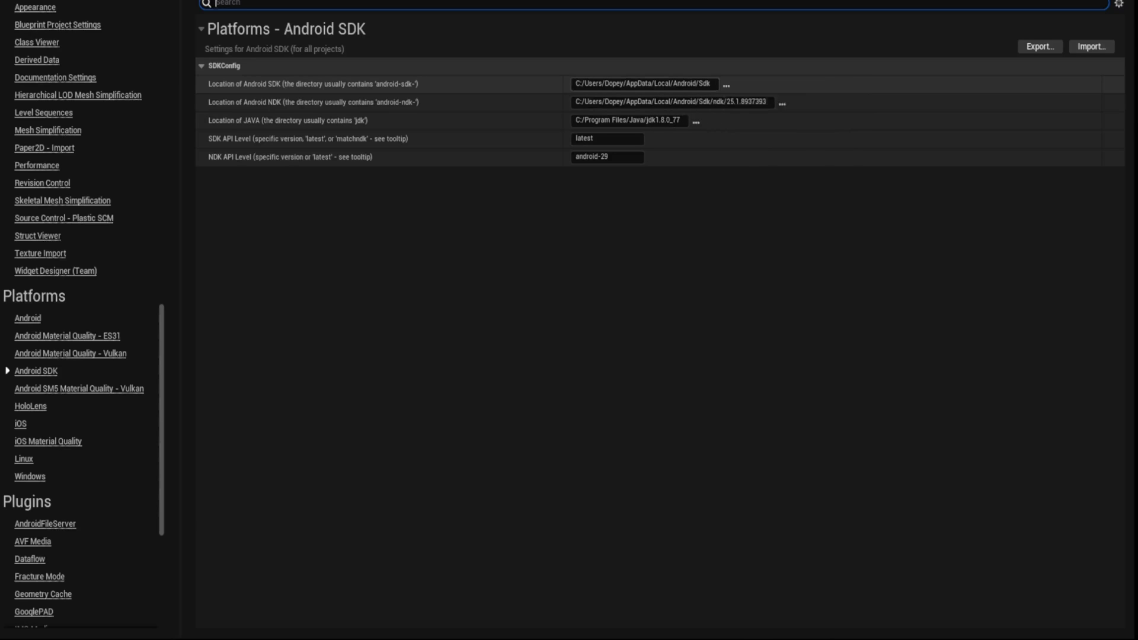
Confirm the SDK path, SDK API Level latest and NDK API Level android-29, then open Platforms > Android.
{"action": "left_click", "coordinate": [592, 84]}
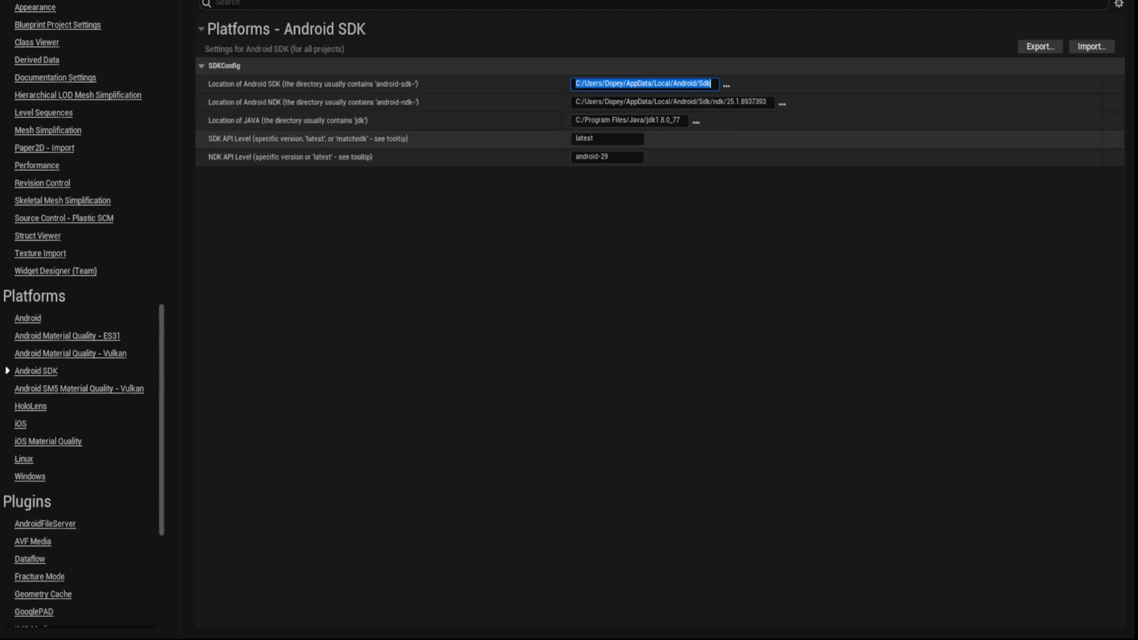
{"action": "key", "text": "Return"}
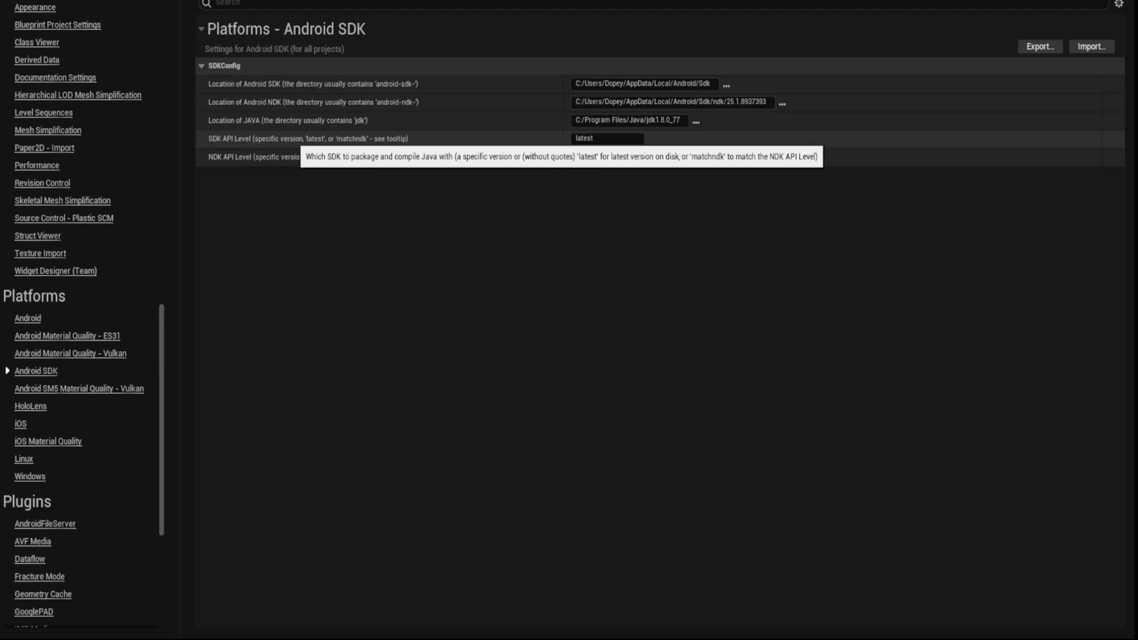
{"action": "left_click", "coordinate": [578, 138]}
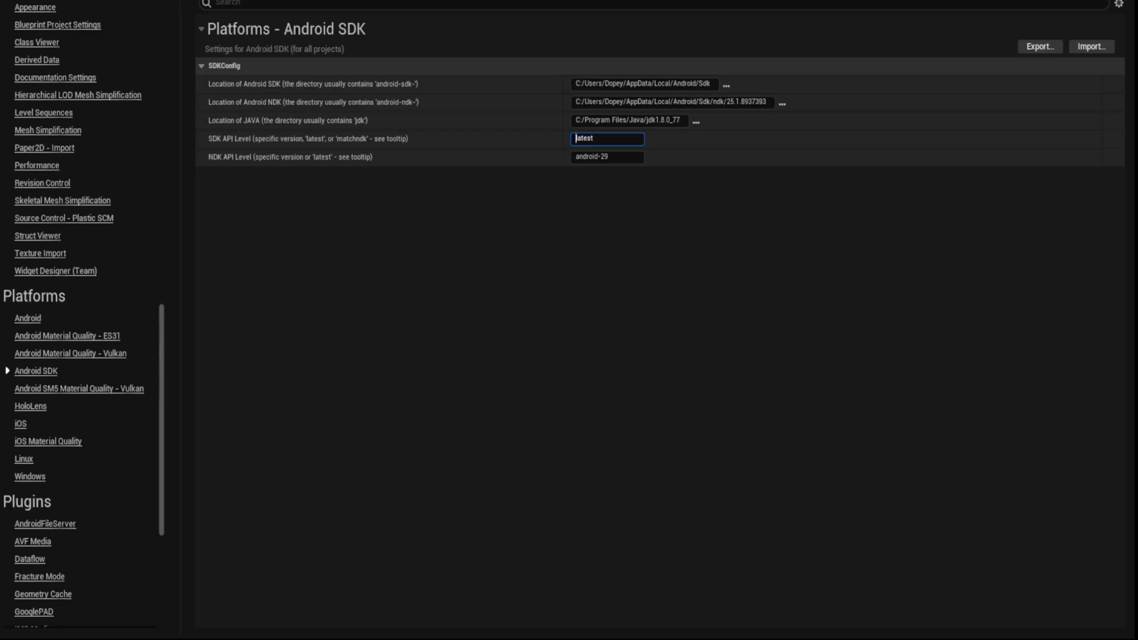
{"action": "left_click", "coordinate": [639, 157]}
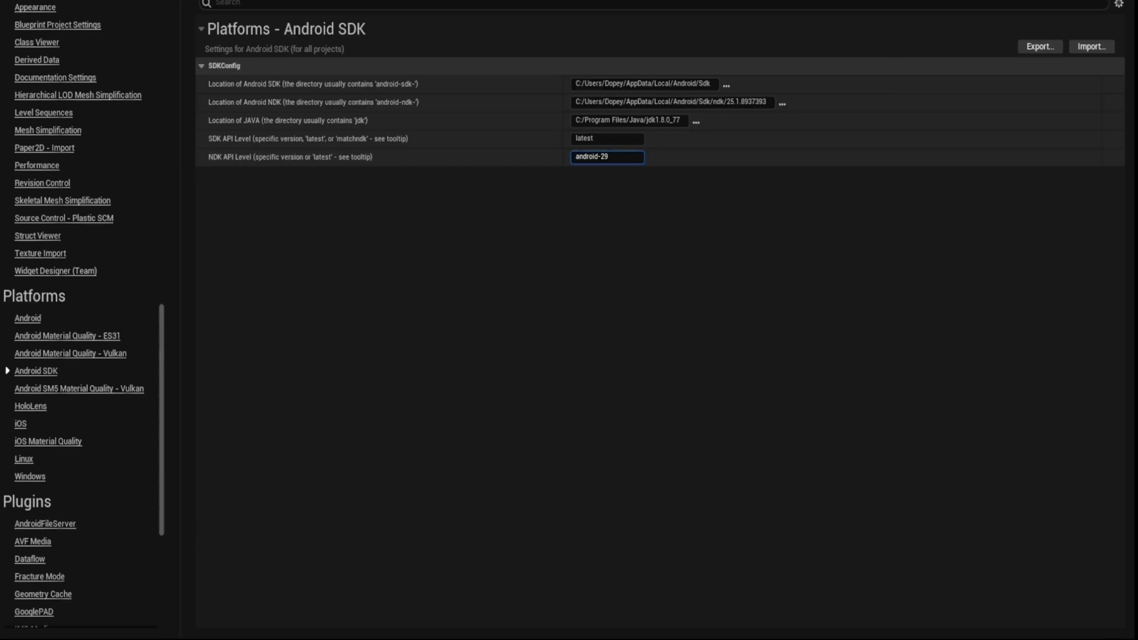
{"action": "left_click", "coordinate": [27, 318]}
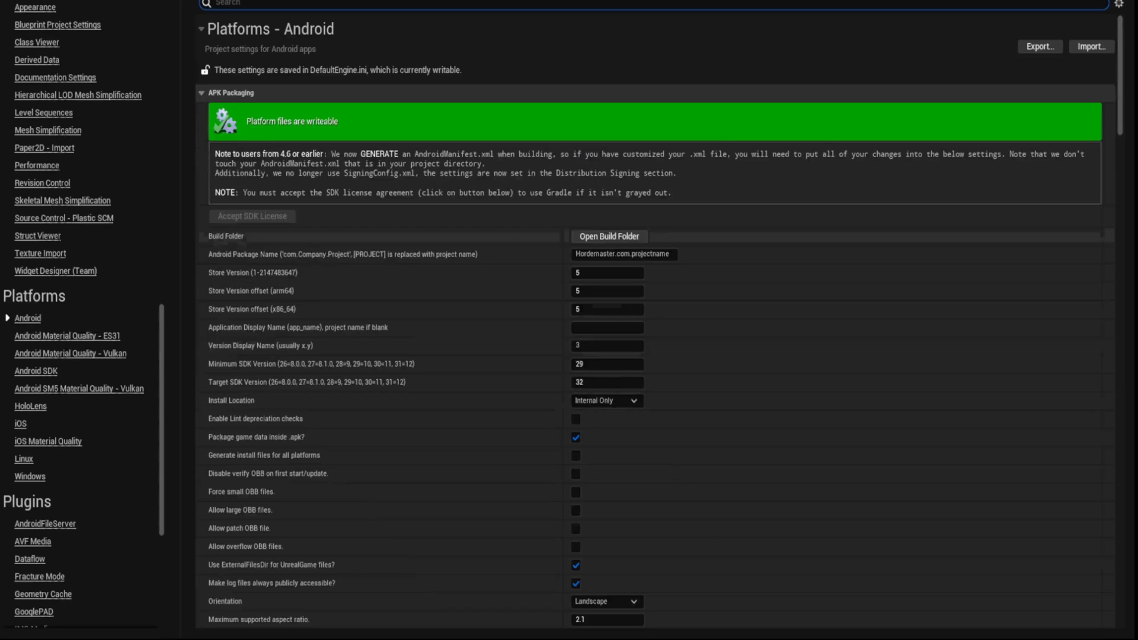
Confirm the Android Target SDK Version value of 32.
{"action": "scroll", "coordinate": [660, 437], "scroll_direction": "down", "scroll_amount": 1}
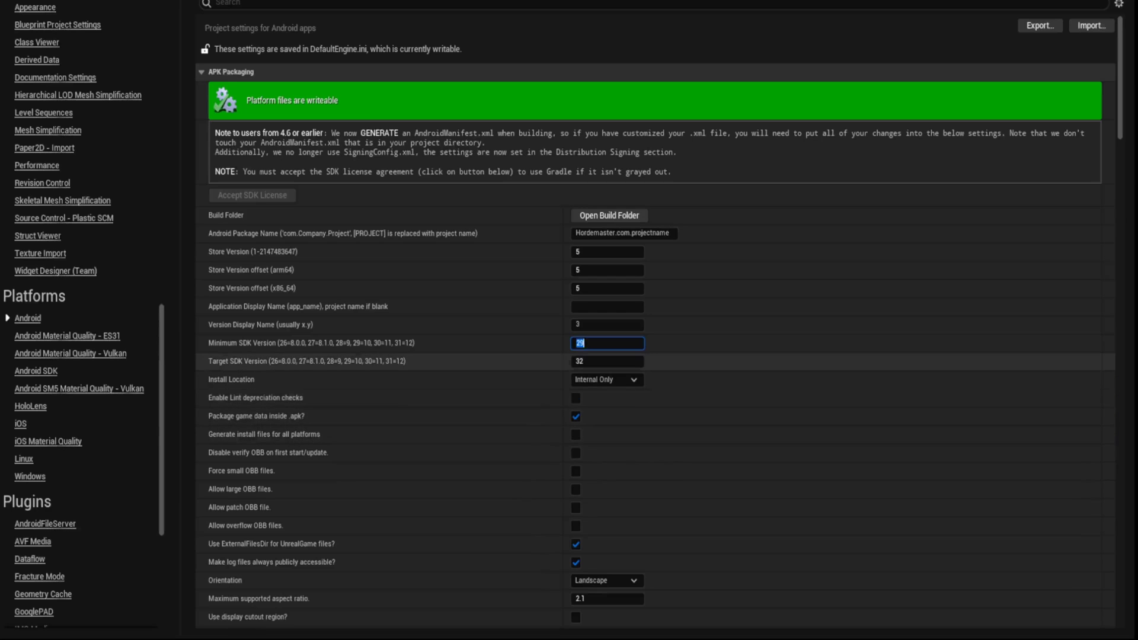
{"action": "left_click", "coordinate": [633, 361]}
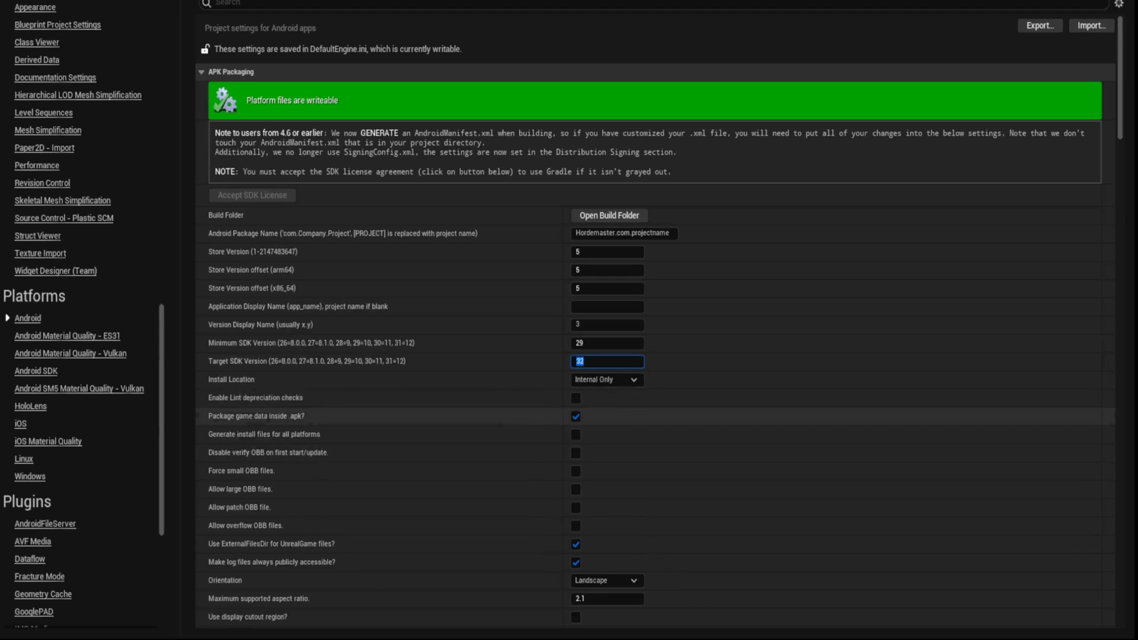
{"action": "scroll", "coordinate": [652, 391], "scroll_direction": "down", "scroll_amount": 3}
{"action": "scroll", "coordinate": [652, 398], "scroll_direction": "down", "scroll_amount": 4}
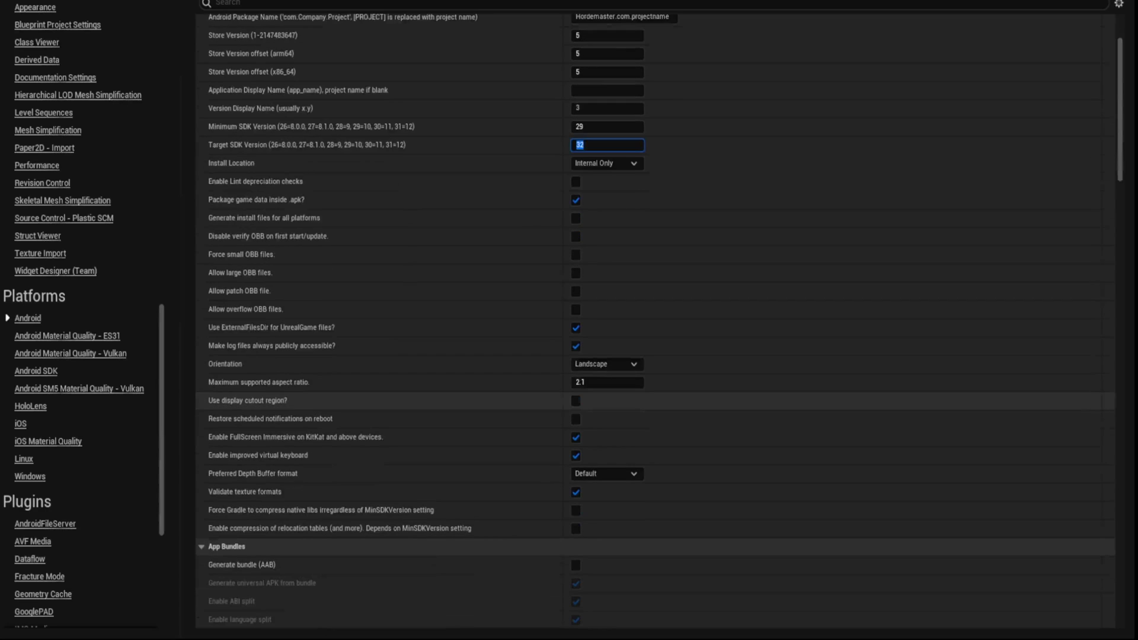
{"action": "scroll", "coordinate": [652, 391], "scroll_direction": "up", "scroll_amount": 7}
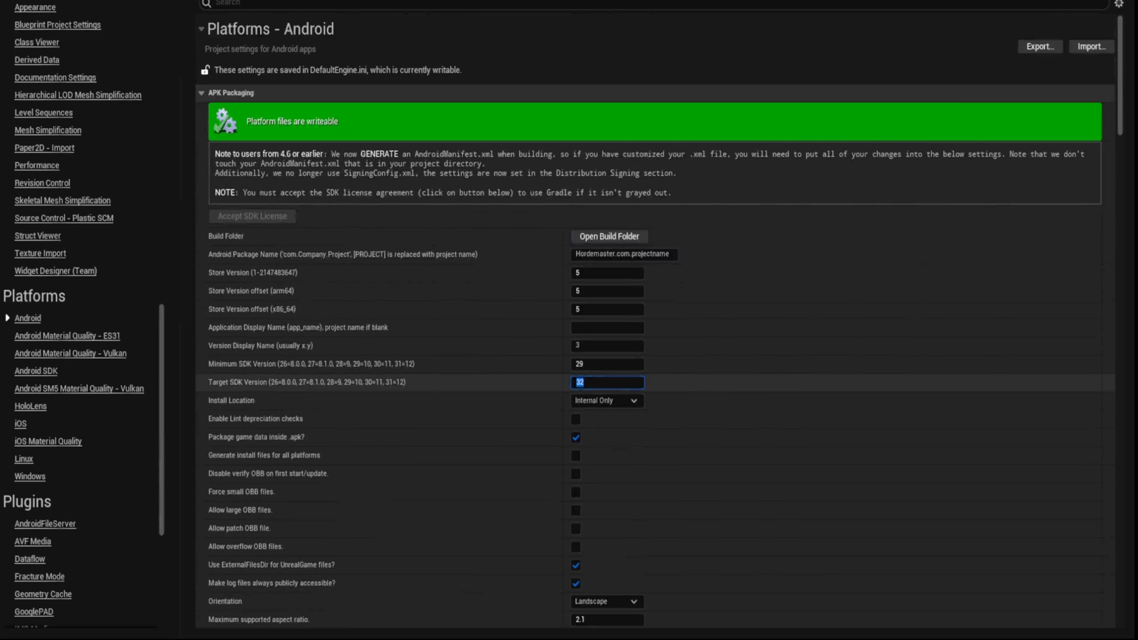
{"action": "scroll", "coordinate": [652, 379], "scroll_direction": "down", "scroll_amount": 7}
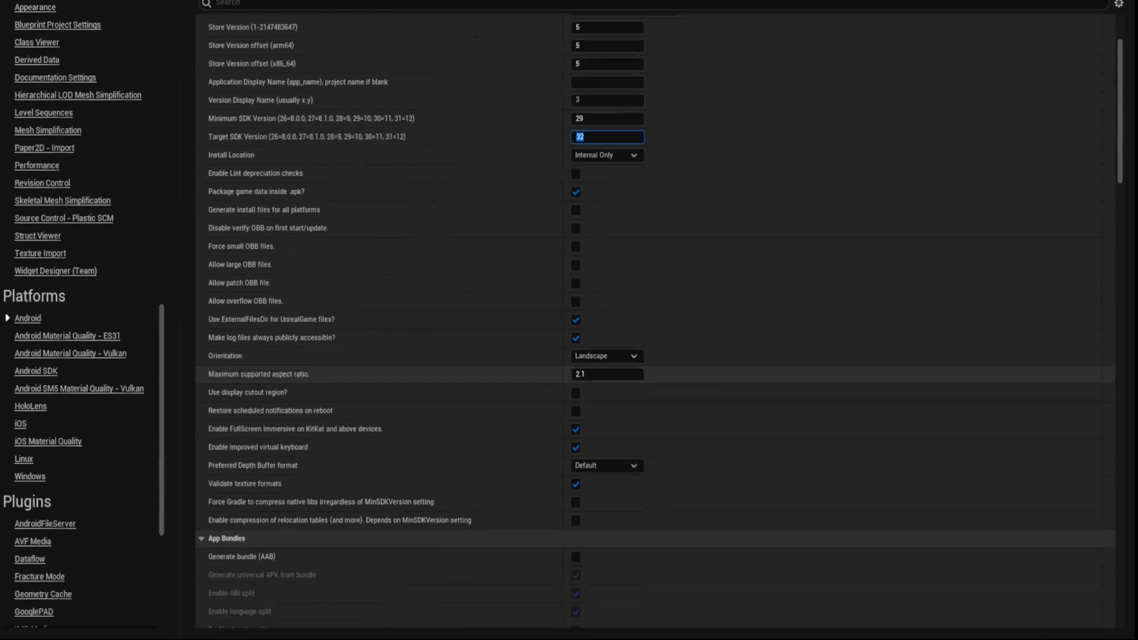
{"action": "key", "text": "Return"}
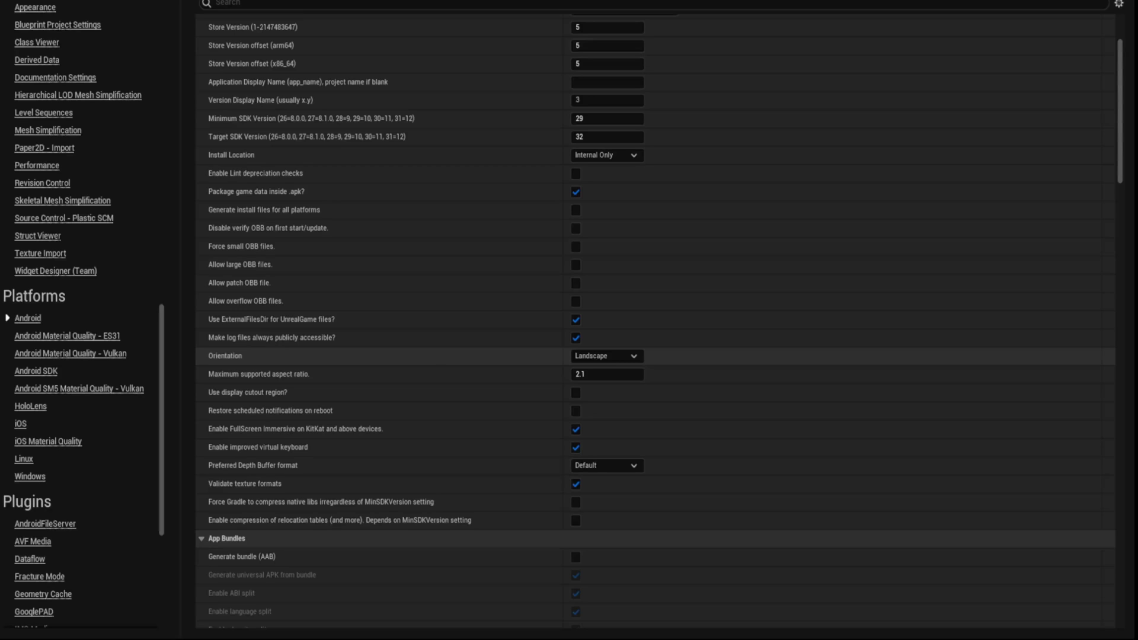
Keep Landscape as the app orientation and return up to APK Packaging.
{"action": "left_click", "coordinate": [629, 356]}
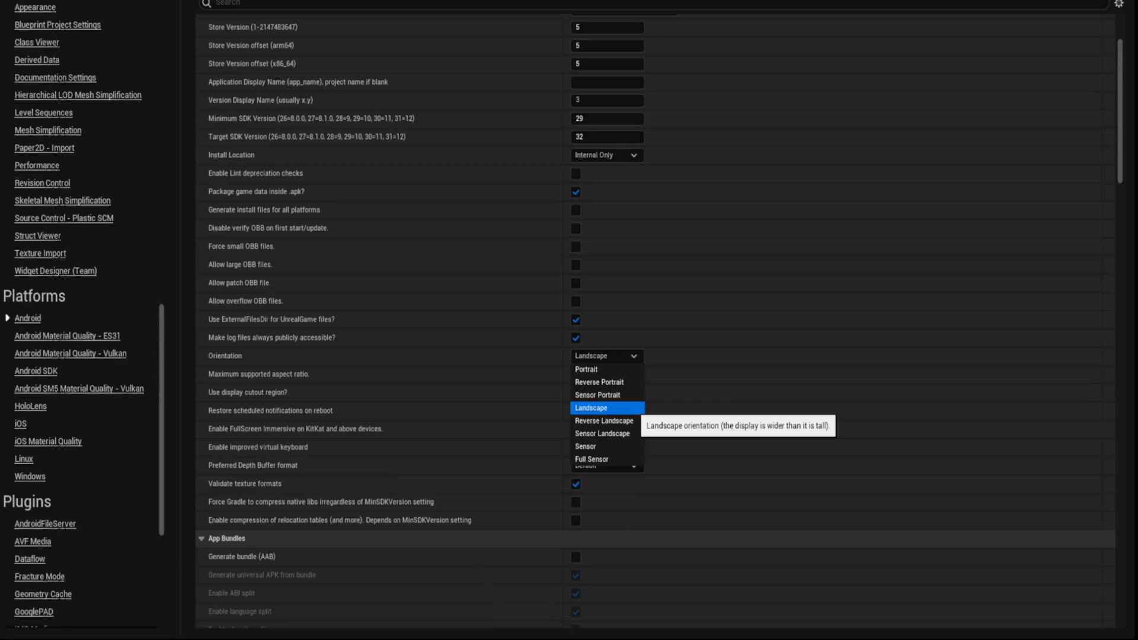
{"action": "left_click", "coordinate": [593, 408]}
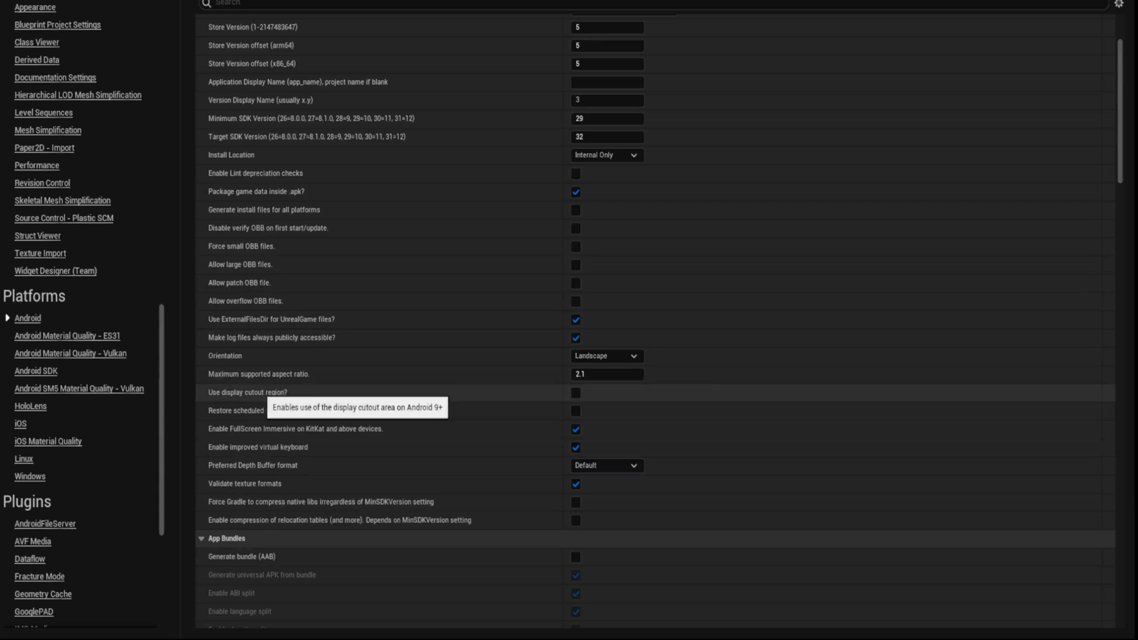
{"action": "scroll", "coordinate": [267, 395], "scroll_direction": "up", "scroll_amount": 3}
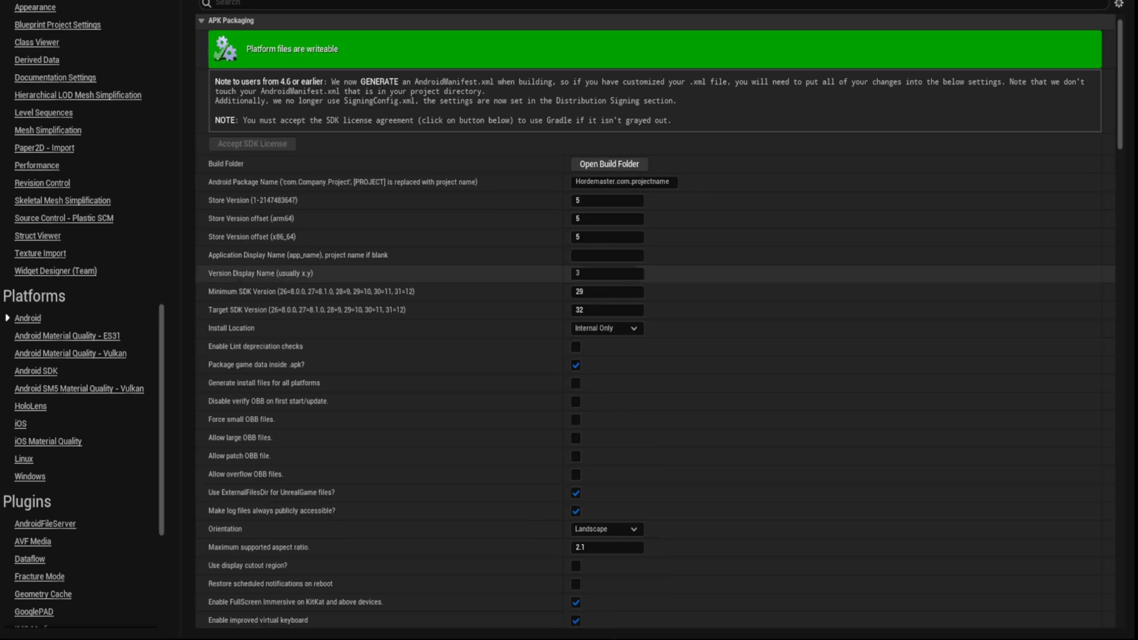
In File Explorer, browse the C: drive to Program Files\Epic Games.
{"action": "key", "text": "super+e"}
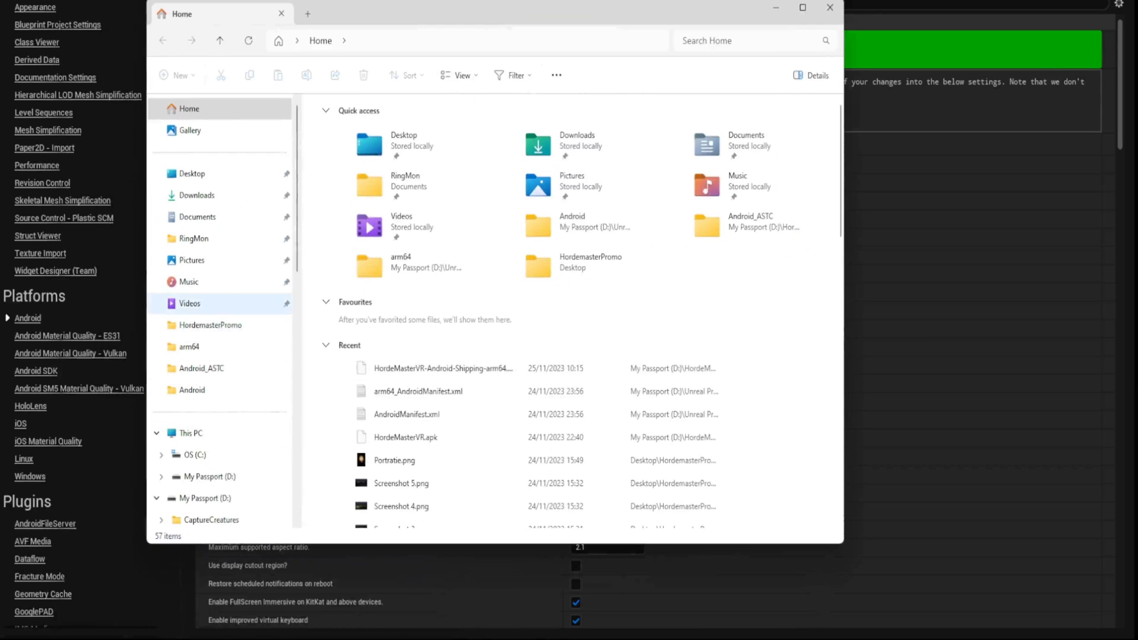
{"action": "scroll", "coordinate": [219, 444], "scroll_direction": "down", "scroll_amount": 5}
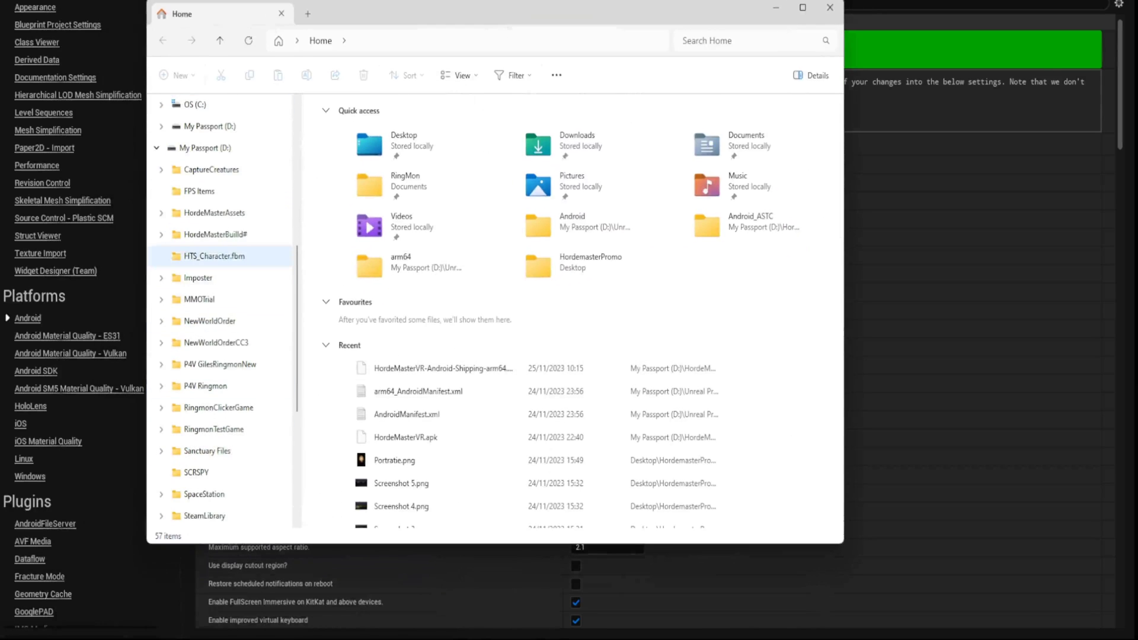
{"action": "scroll", "coordinate": [220, 260], "scroll_direction": "up", "scroll_amount": 5}
{"action": "left_click", "coordinate": [196, 455]}
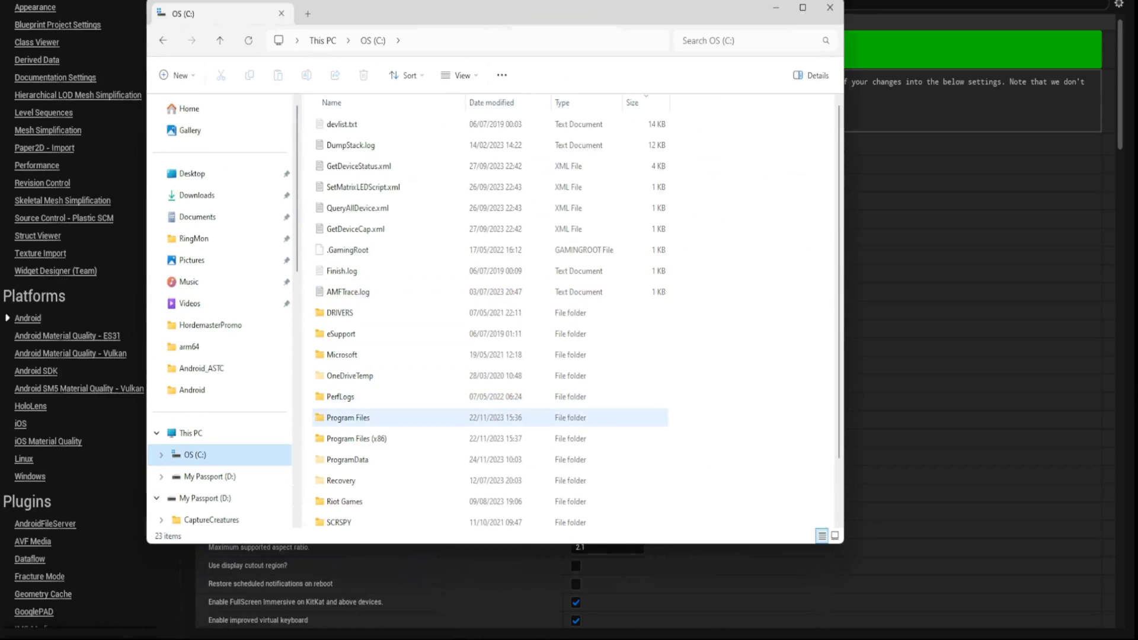
{"action": "double_click", "coordinate": [348, 418]}
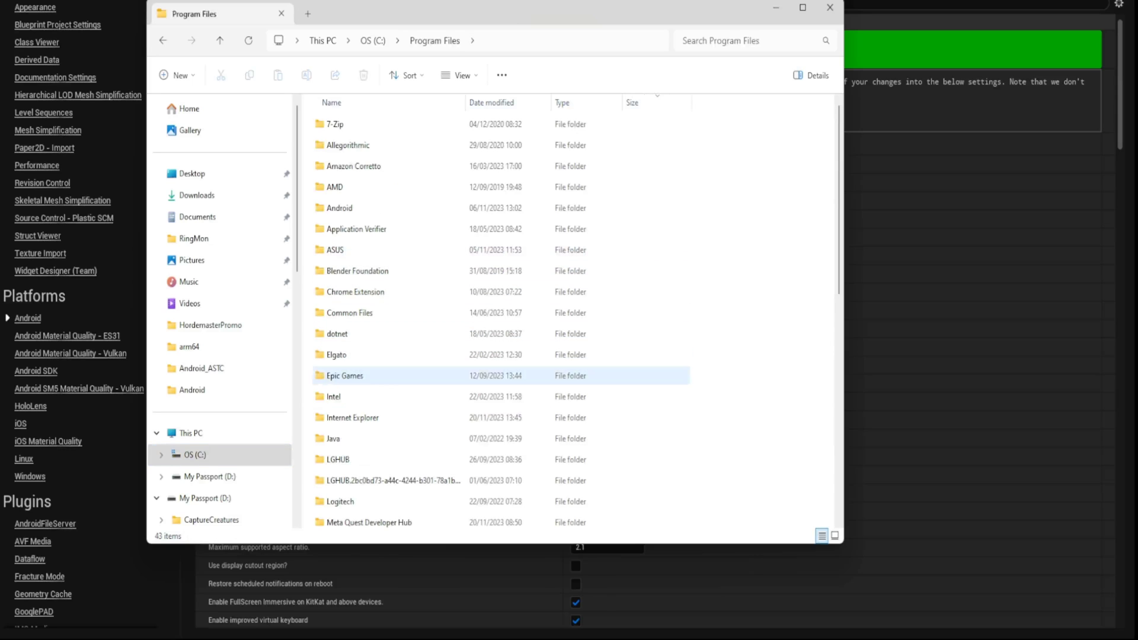
{"action": "double_click", "coordinate": [344, 376]}
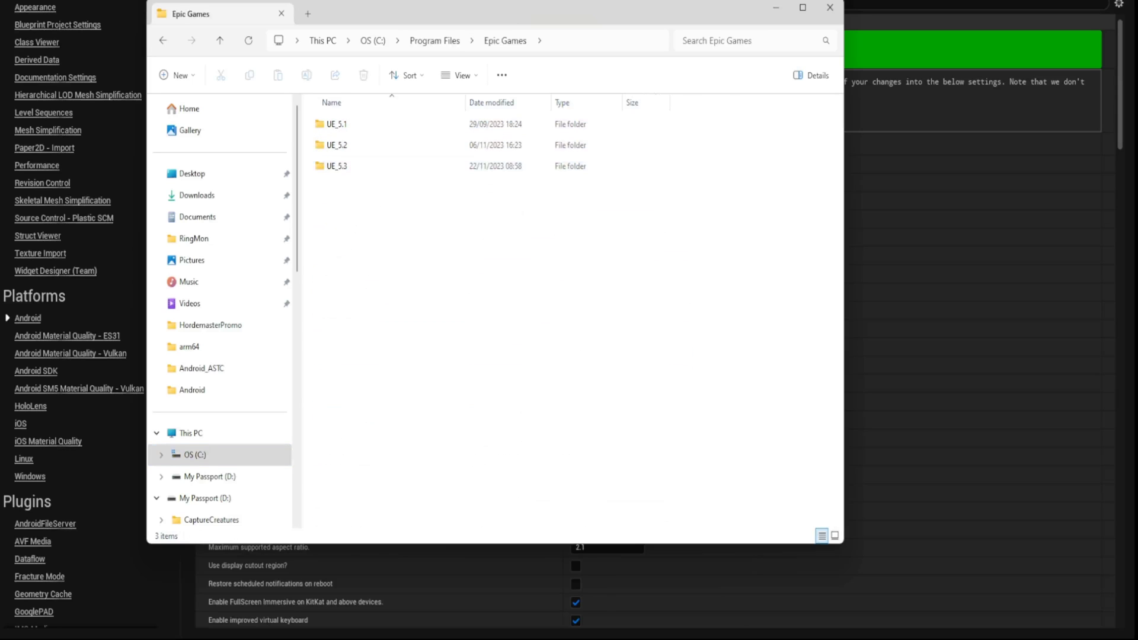
Open UE_5.2\Engine\Build\Android, then step back up to the Engine folder.
{"action": "double_click", "coordinate": [337, 146]}
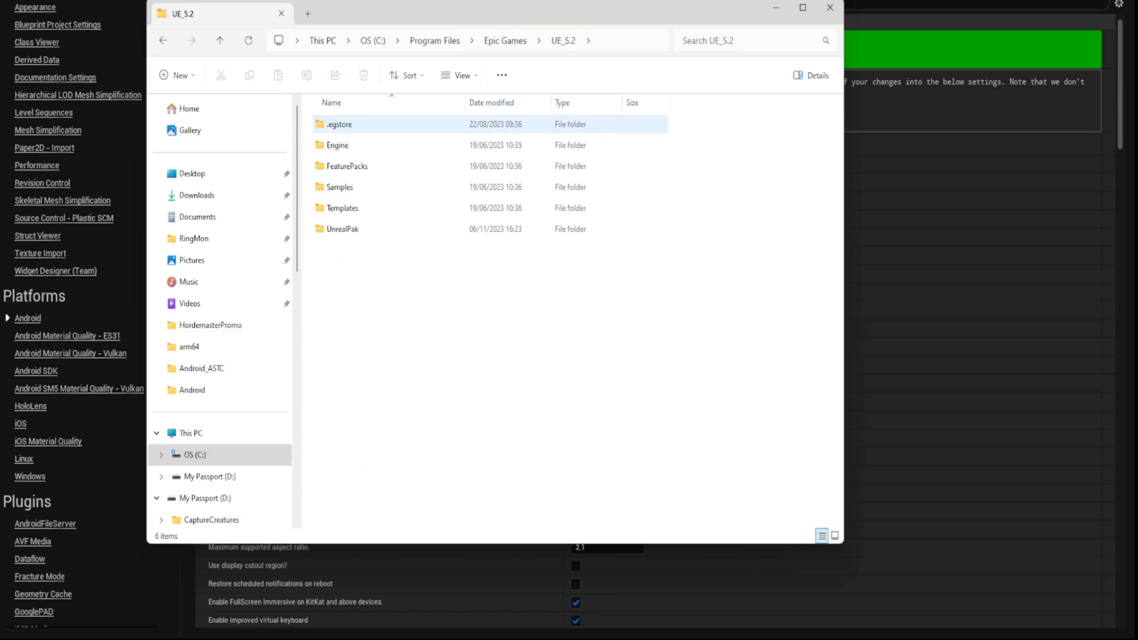
{"action": "double_click", "coordinate": [338, 145]}
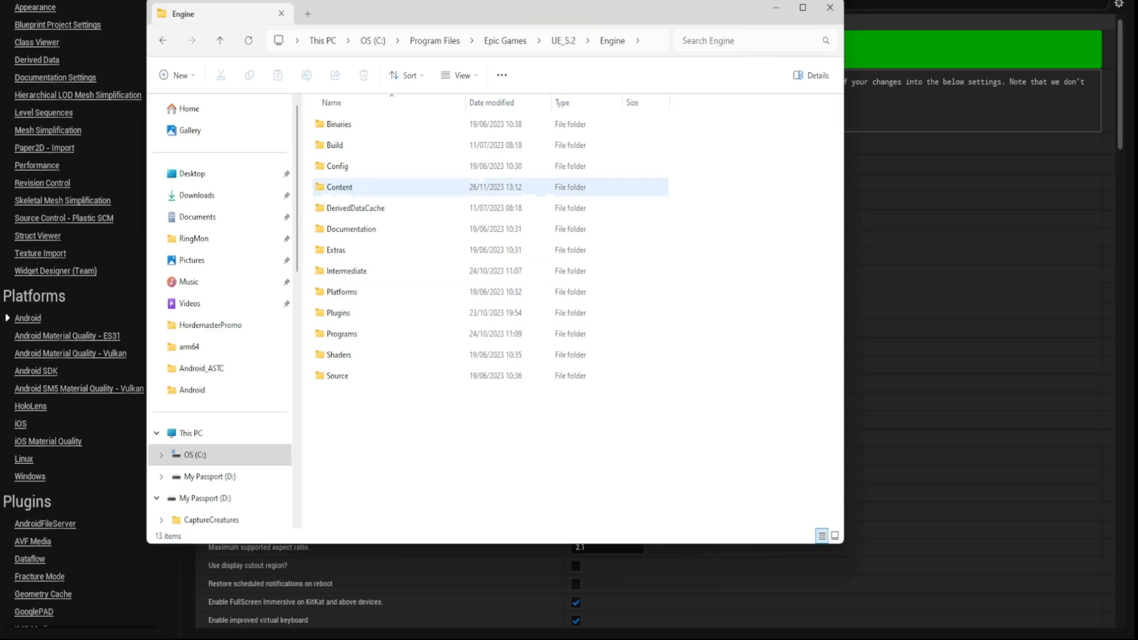
{"action": "double_click", "coordinate": [336, 145]}
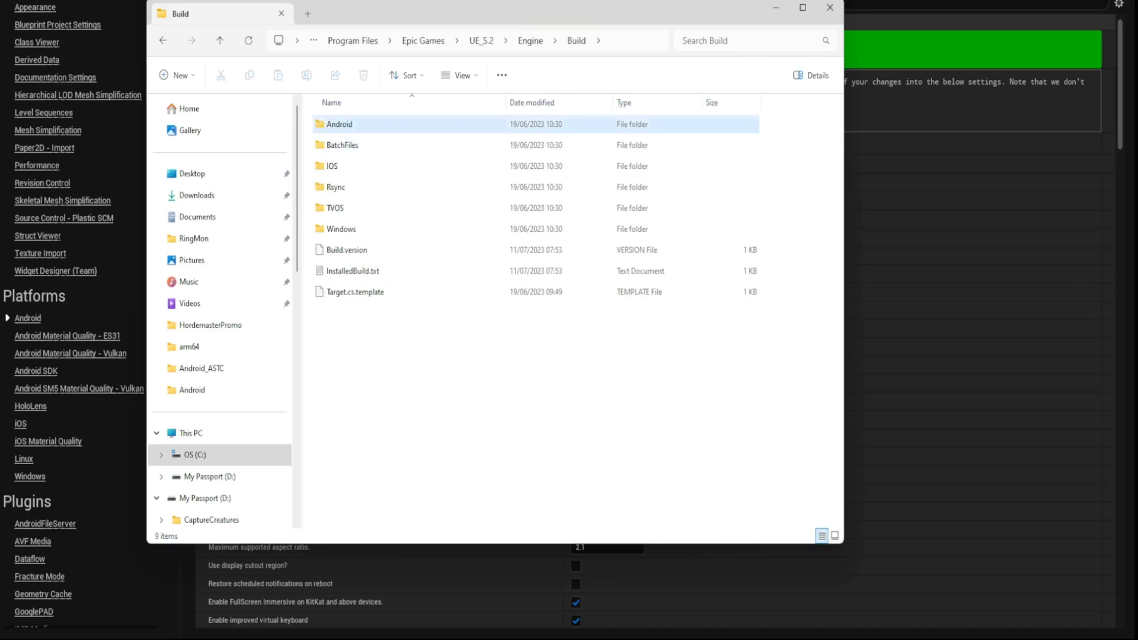
{"action": "double_click", "coordinate": [339, 124]}
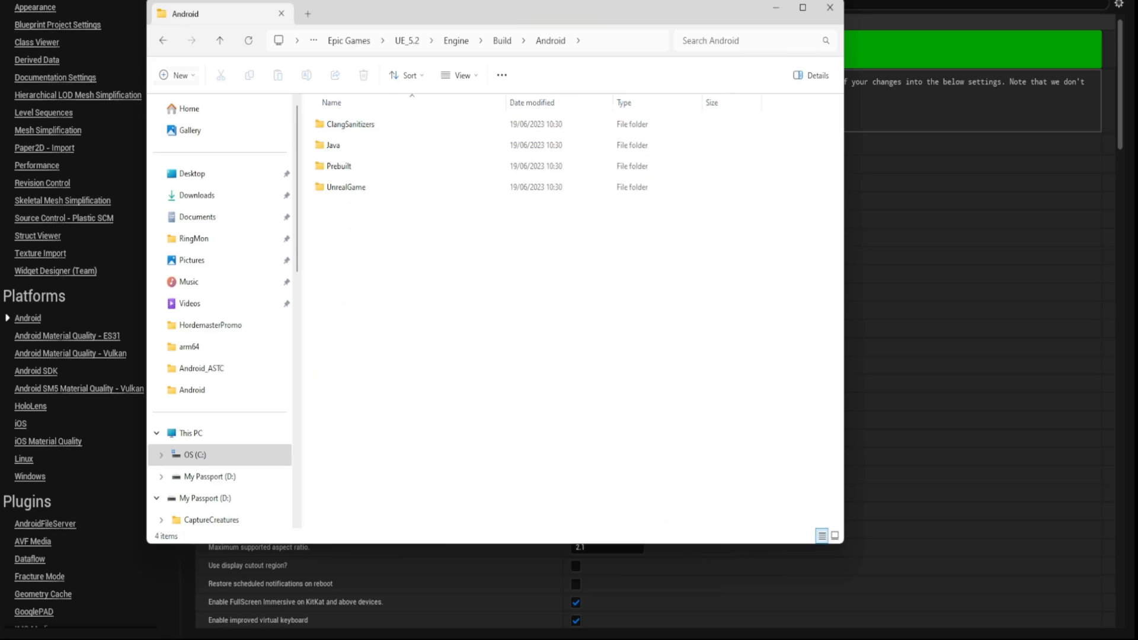
{"action": "left_click", "coordinate": [219, 41]}
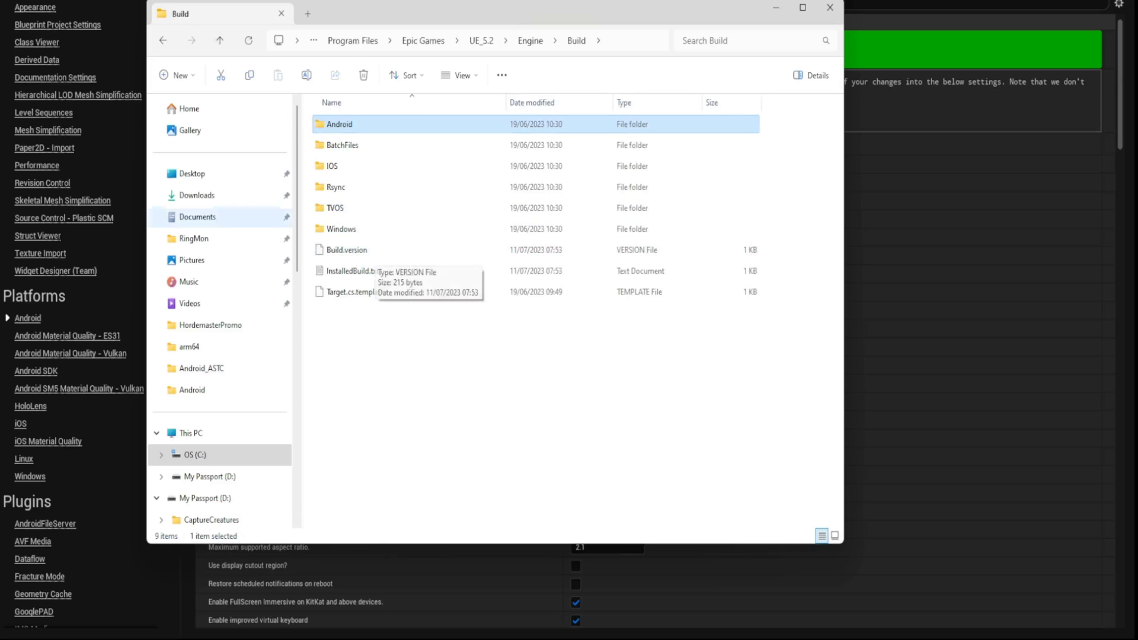
{"action": "left_click", "coordinate": [220, 40]}
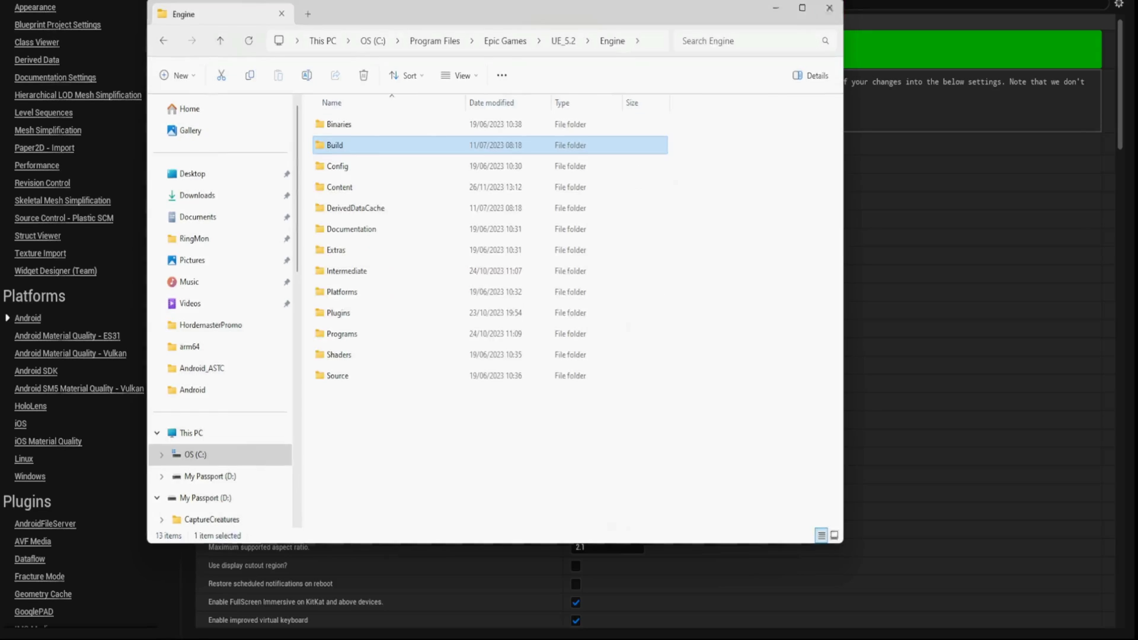
{"action": "left_click", "coordinate": [830, 7]}
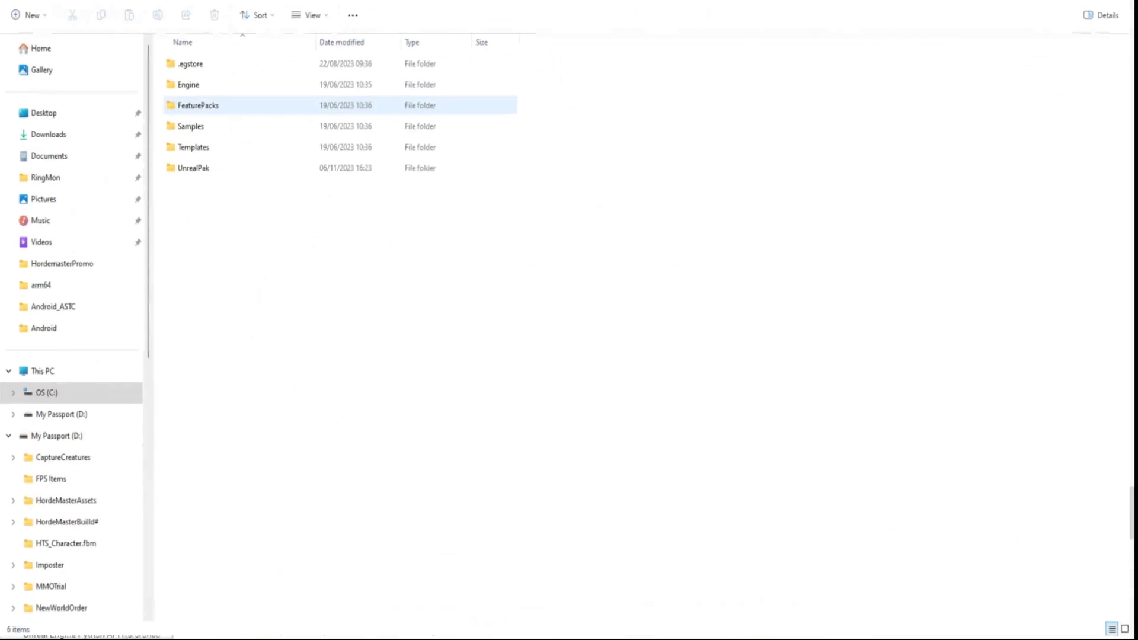
Open Engine\Extras\Android to find SetupAndroid.bat, SetupAndroid.command and SetupAndroid.sh.
{"action": "double_click", "coordinate": [184, 83]}
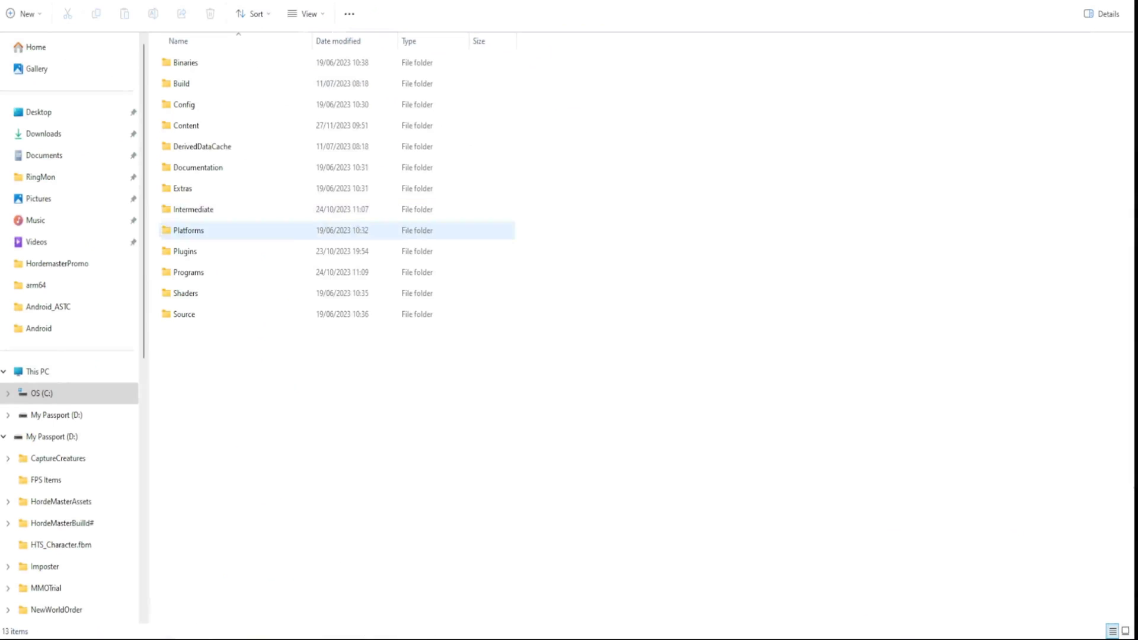
{"action": "double_click", "coordinate": [183, 188]}
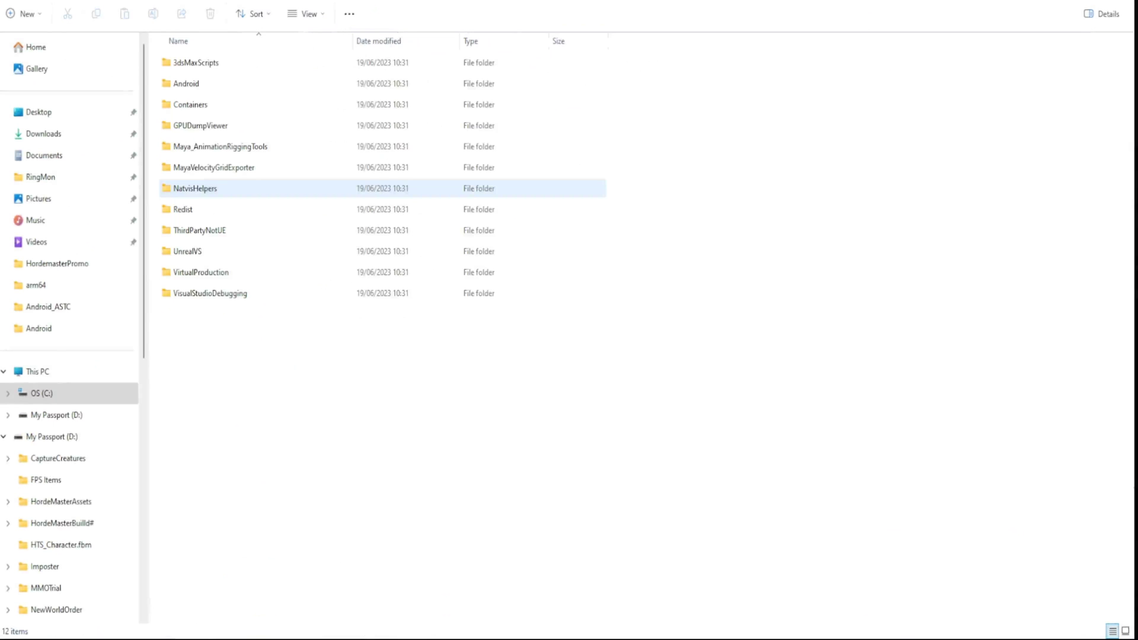
{"action": "double_click", "coordinate": [186, 83]}
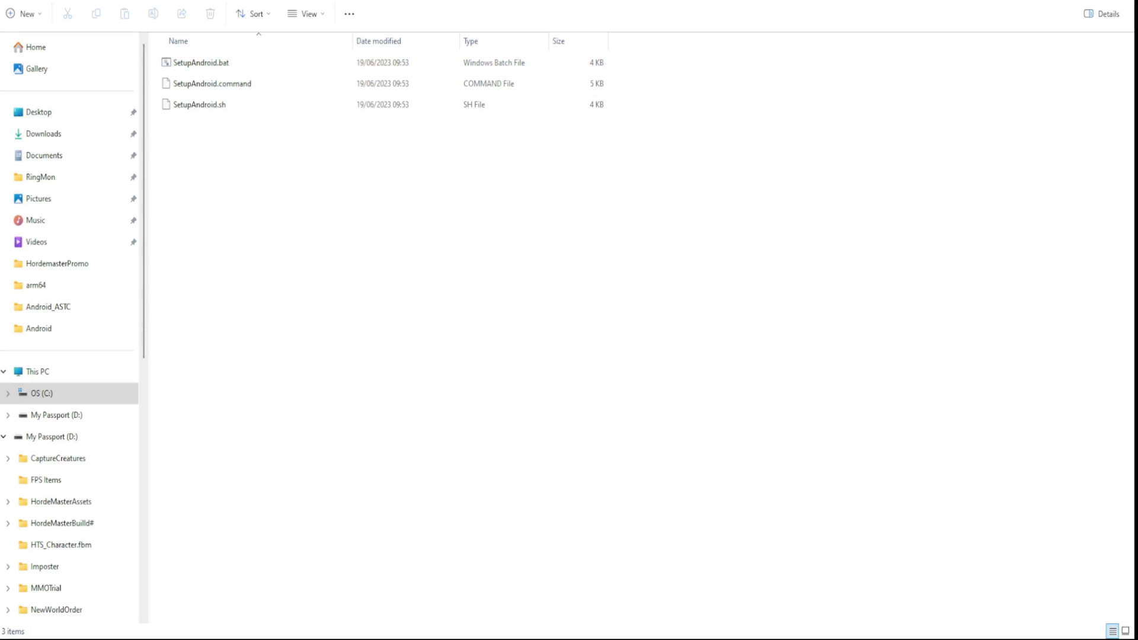
{"action": "mouse_move", "coordinate": [643, 637]}
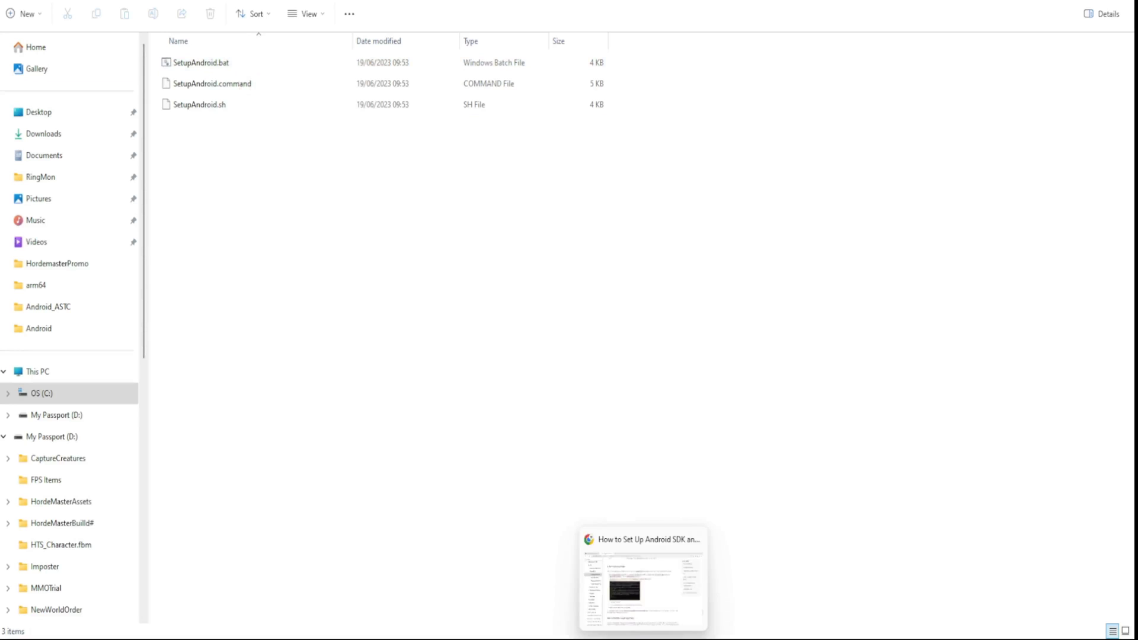